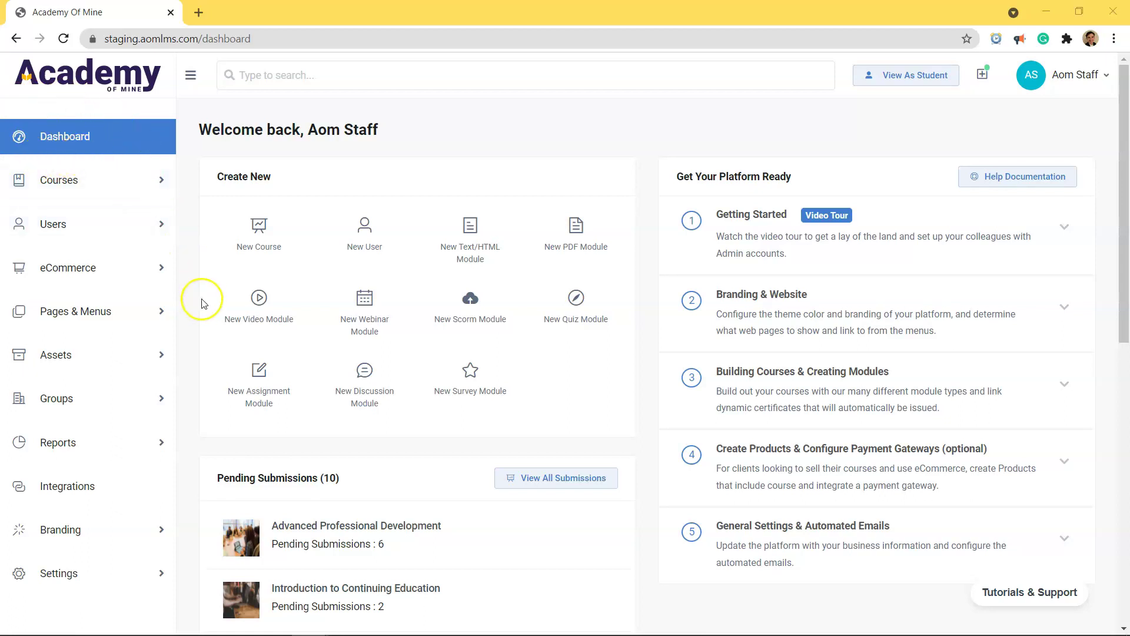
Step: Open Settings > Email to view the Email Templates General tab and its From Name sender details
scroll(97, 478, down, 3)
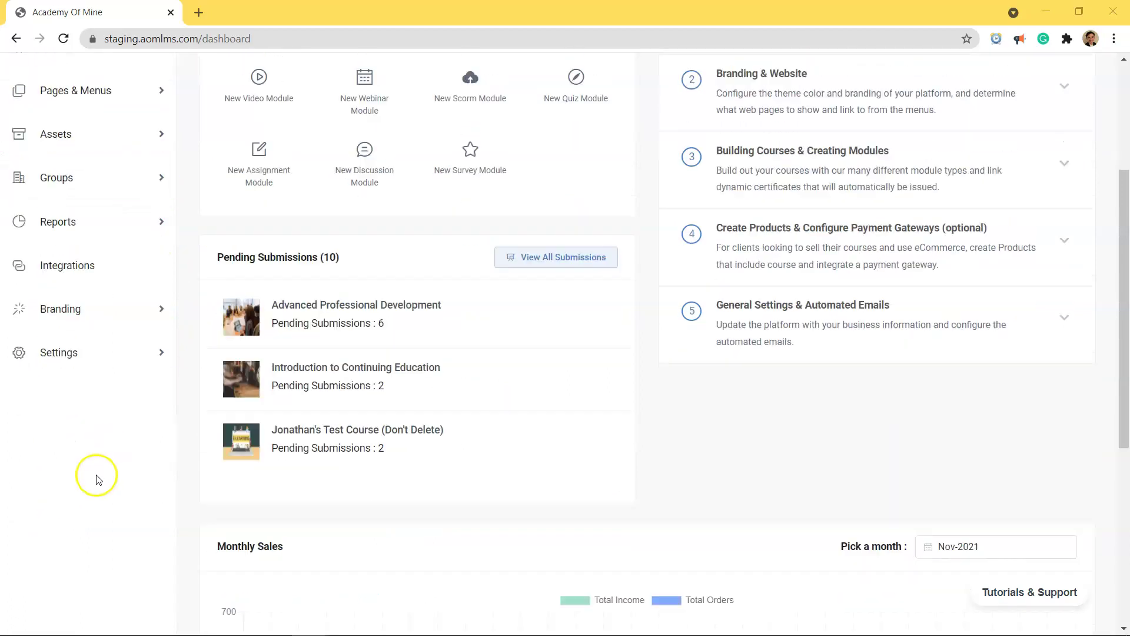
click(84, 362)
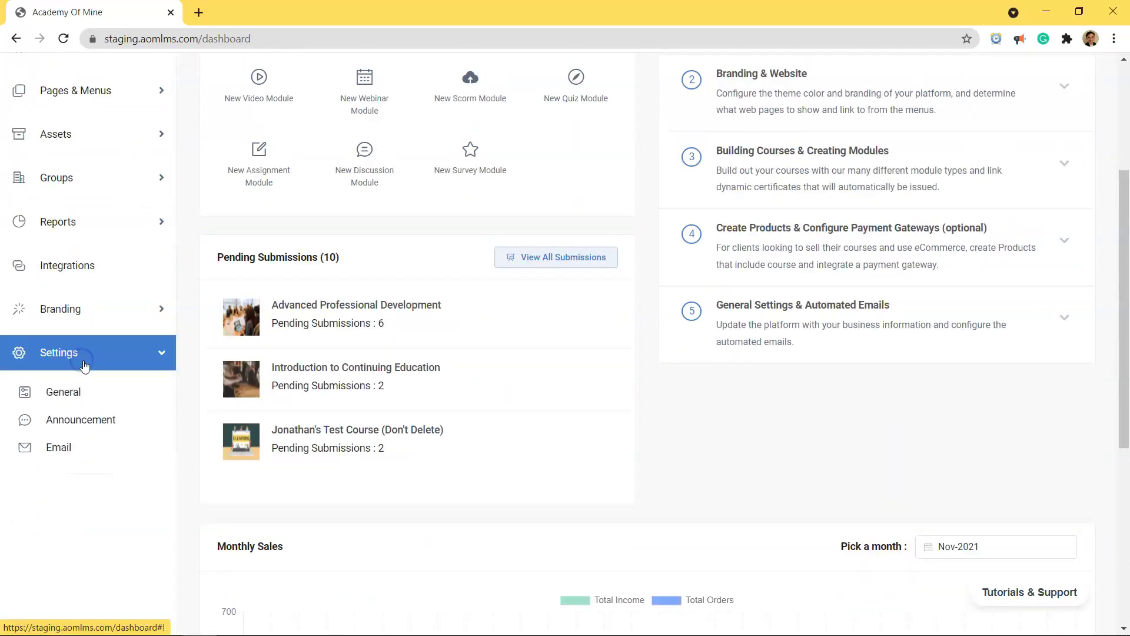
click(82, 447)
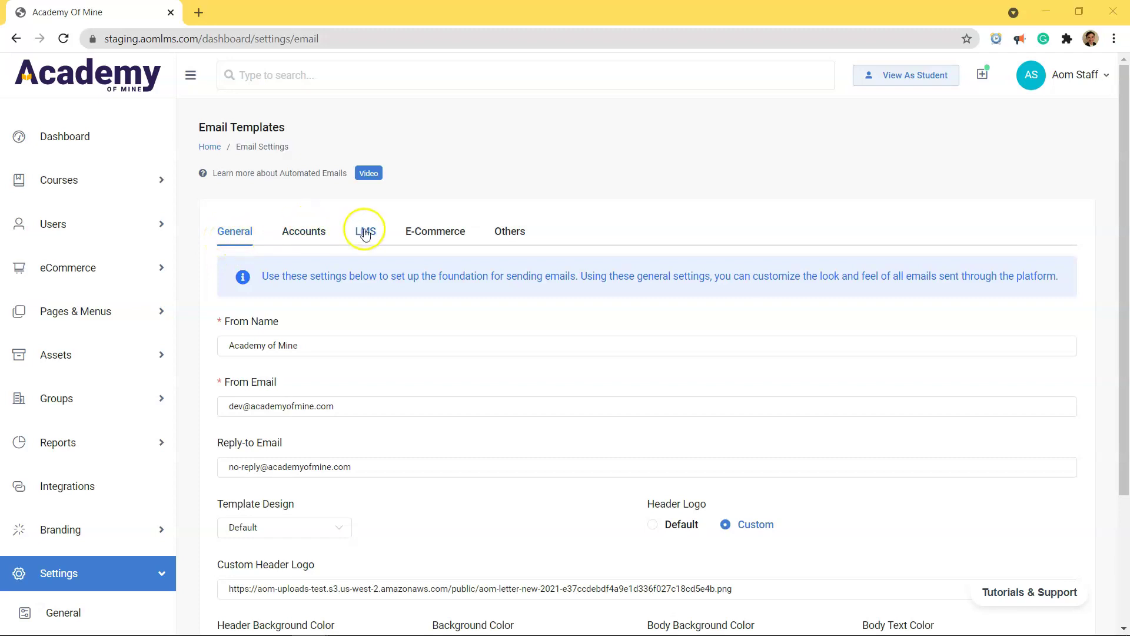
scroll(421, 343, down, 3)
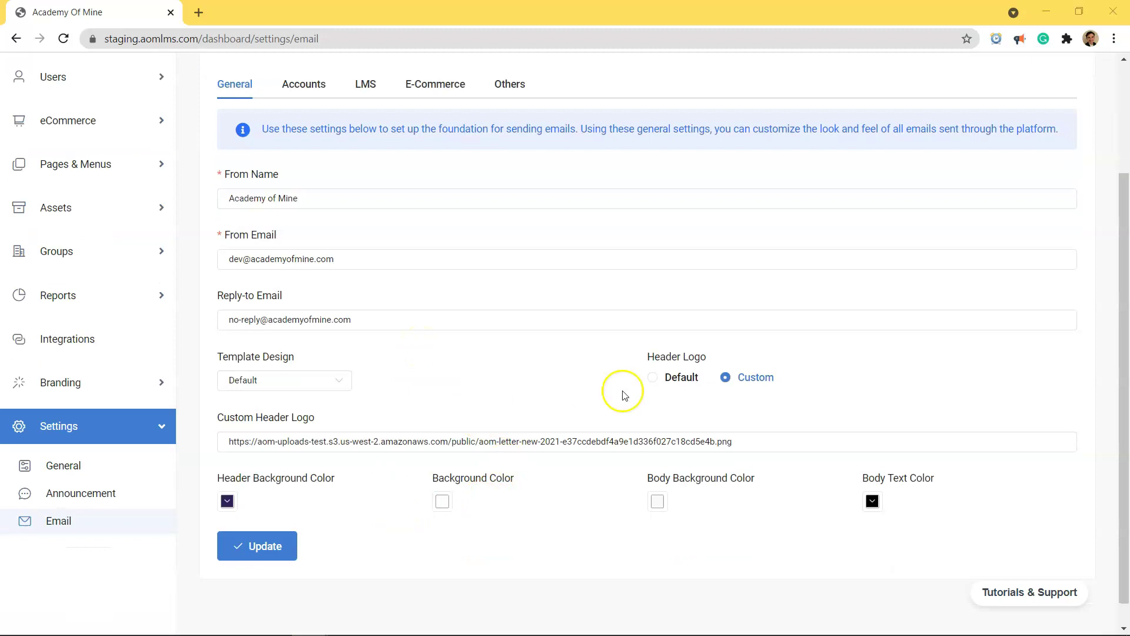
drag(317, 196, 189, 199)
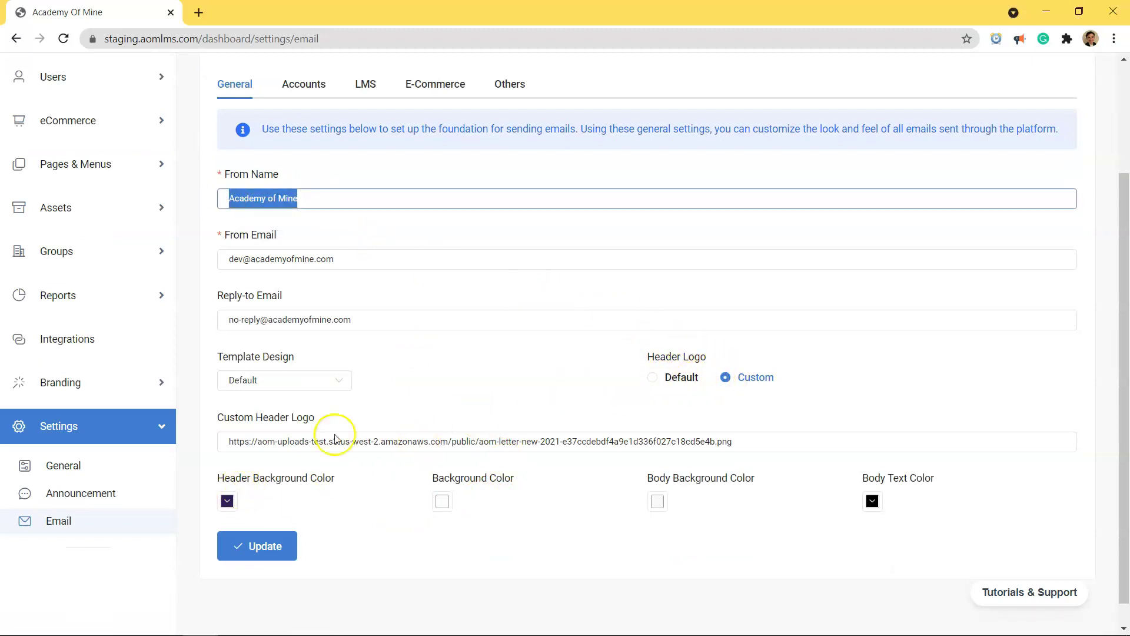
scroll(369, 245, up, 3)
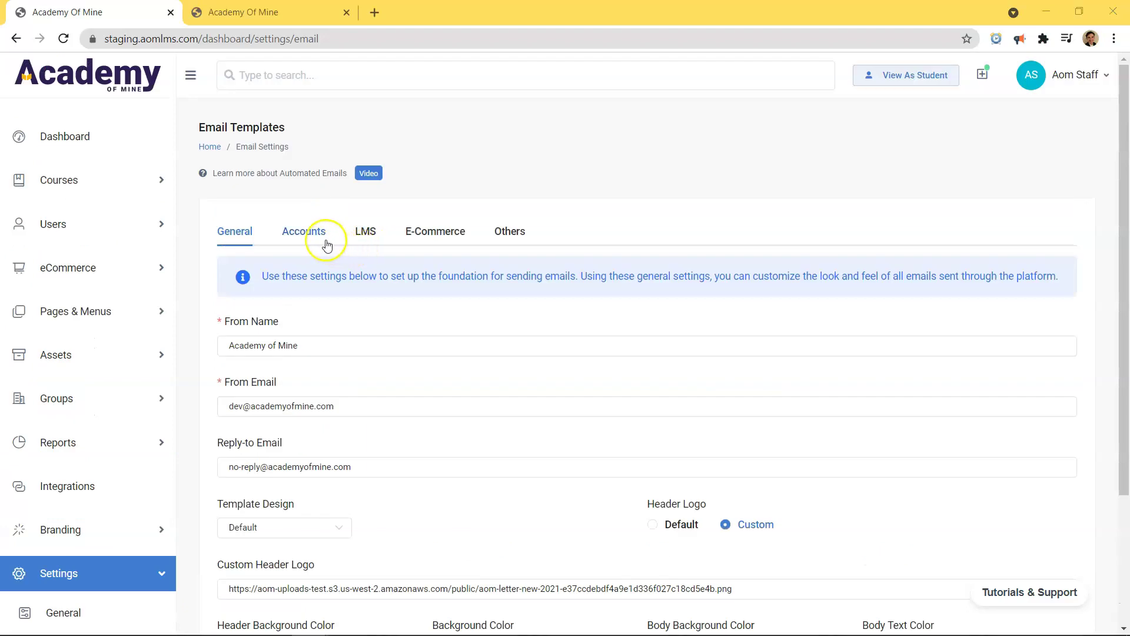
Step: Browse the Accounts, LMS, E-Commerce and Others tabs and both Password Reset templates, ending on LMS
click(286, 234)
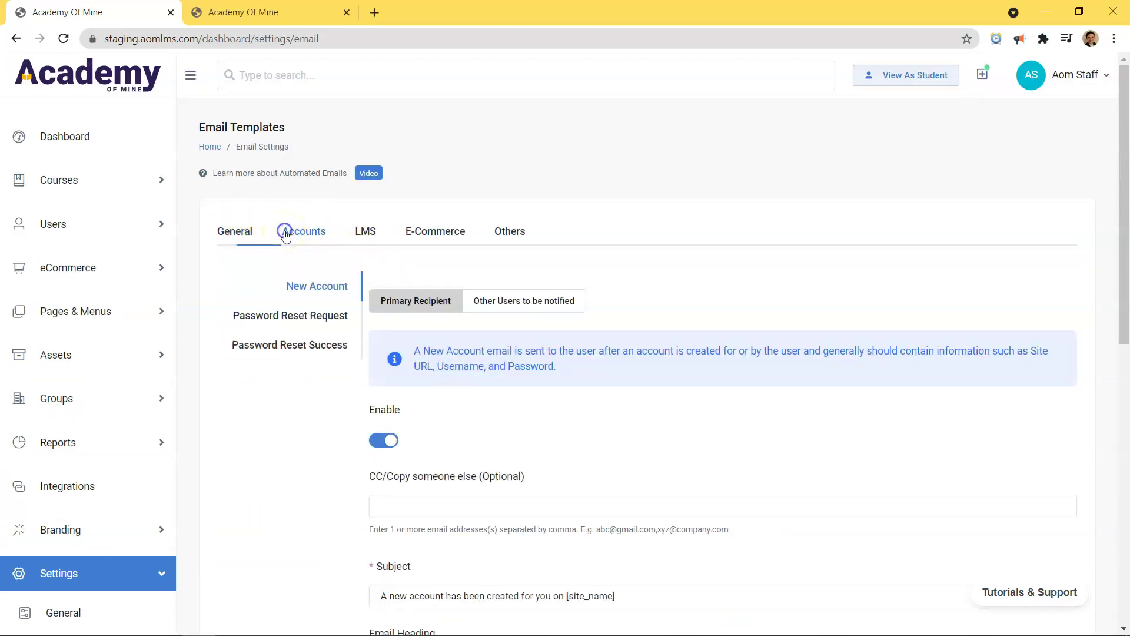
click(366, 236)
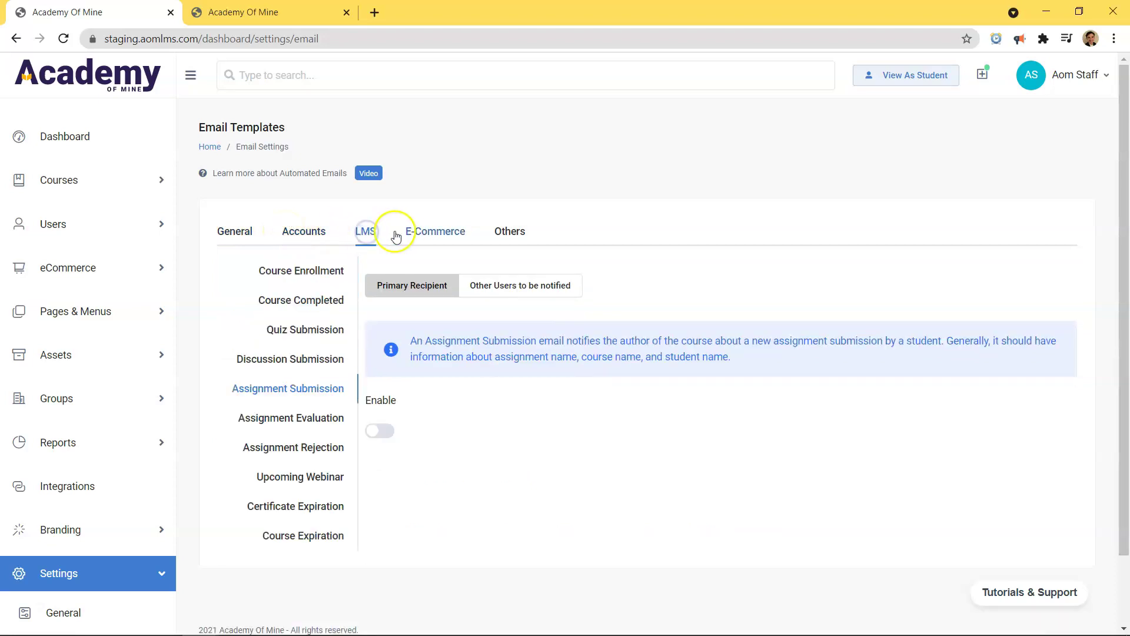
click(443, 231)
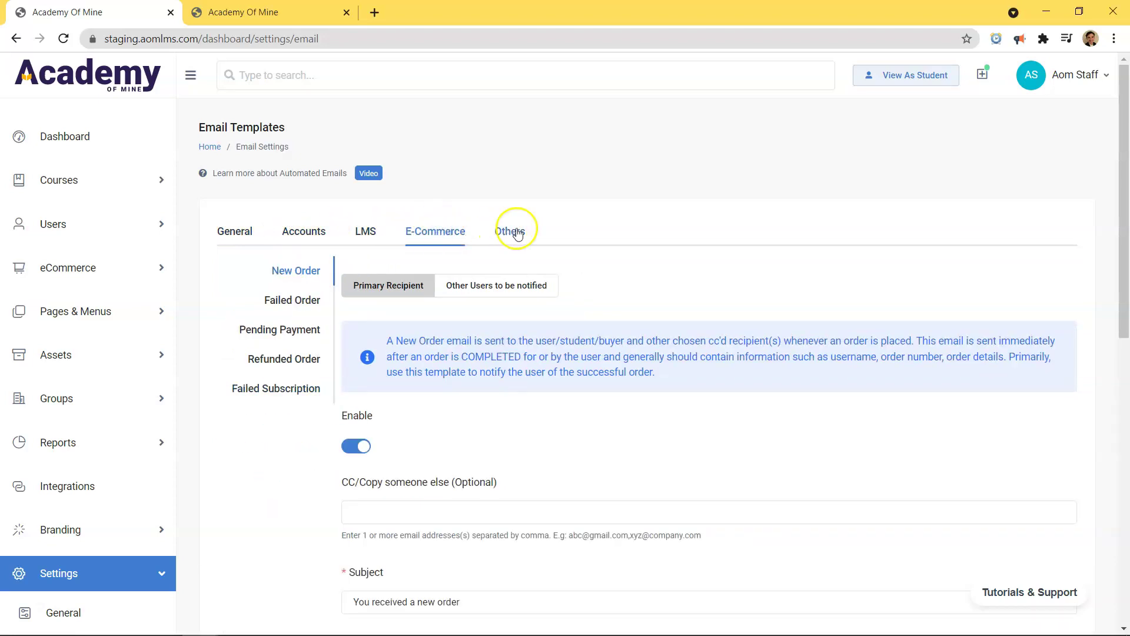
click(511, 231)
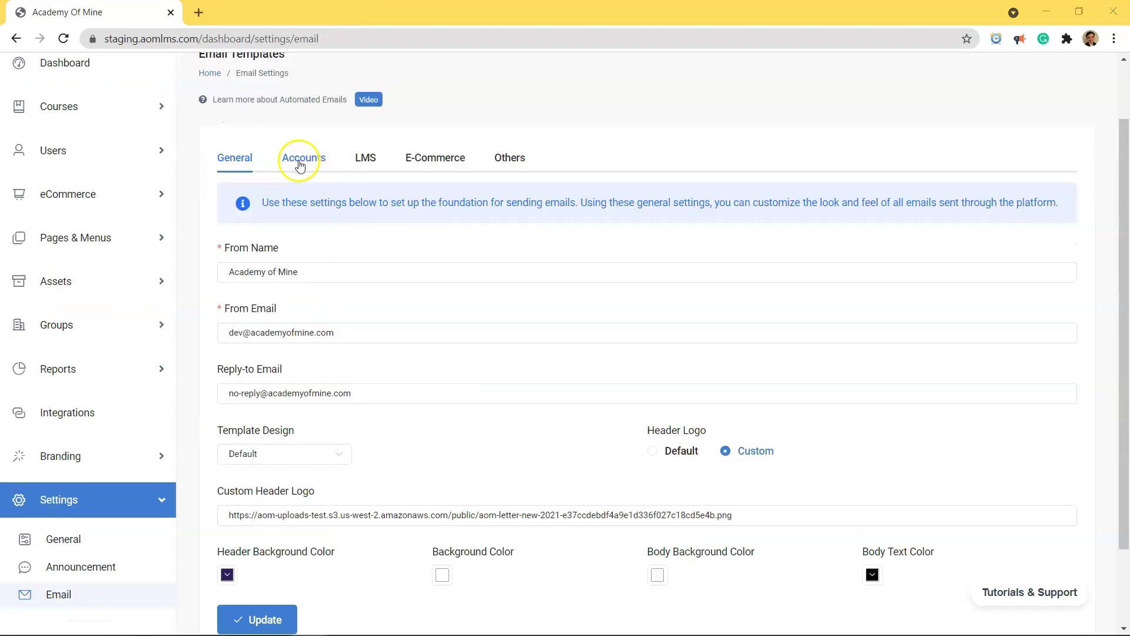
click(299, 163)
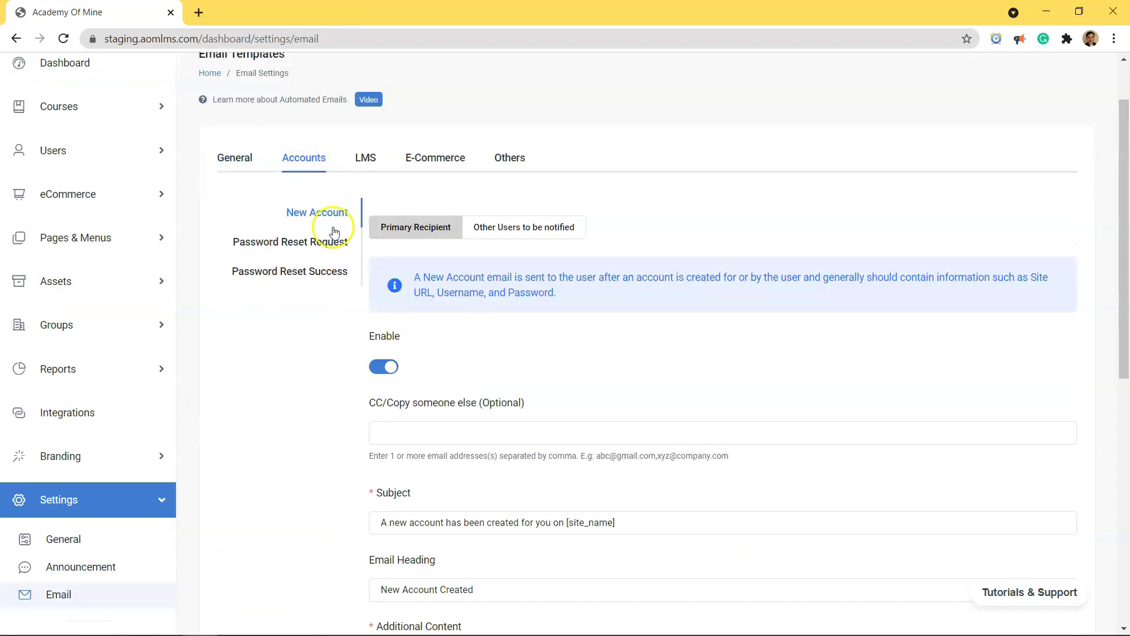
click(324, 241)
click(324, 268)
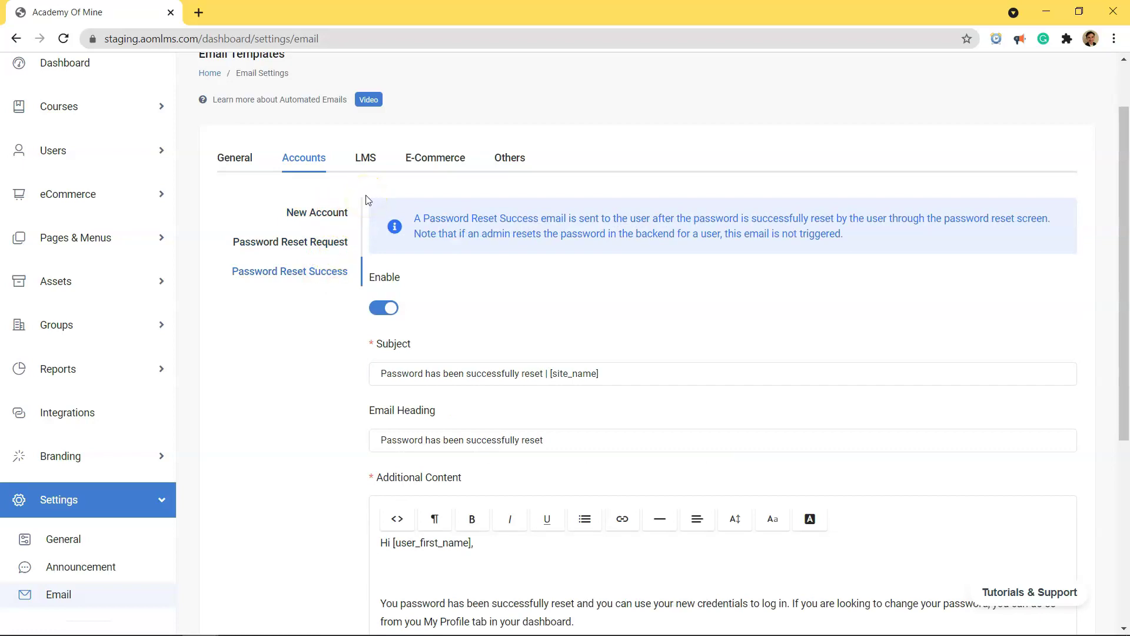
click(369, 158)
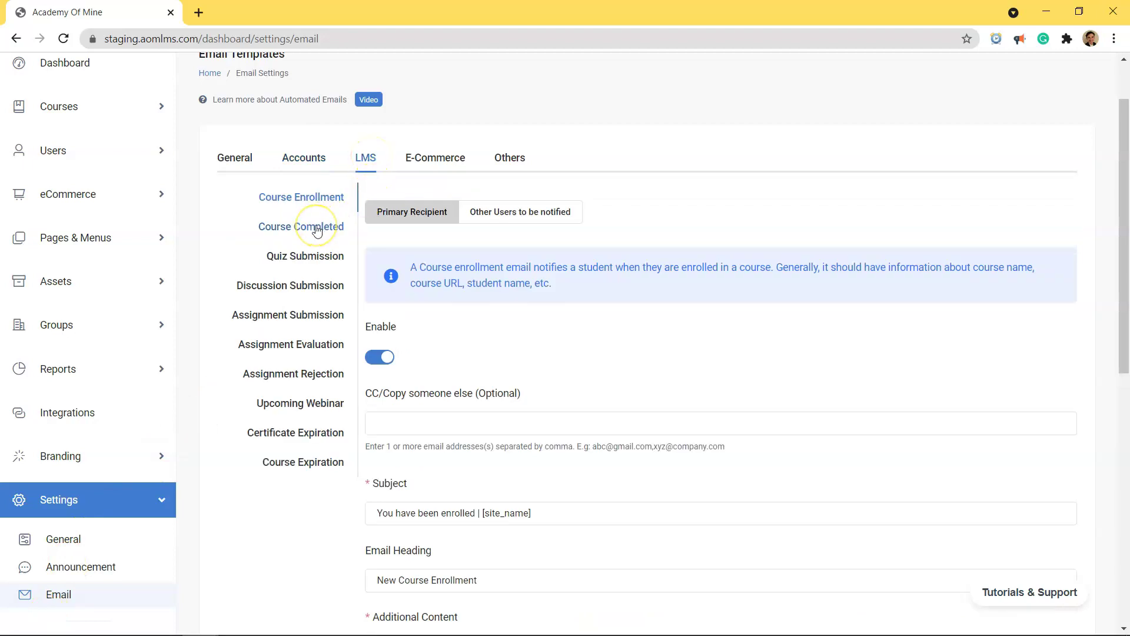
Step: Look through the LMS templates from Course Completed down to Certificate Expiration
scroll(316, 229, down, 7)
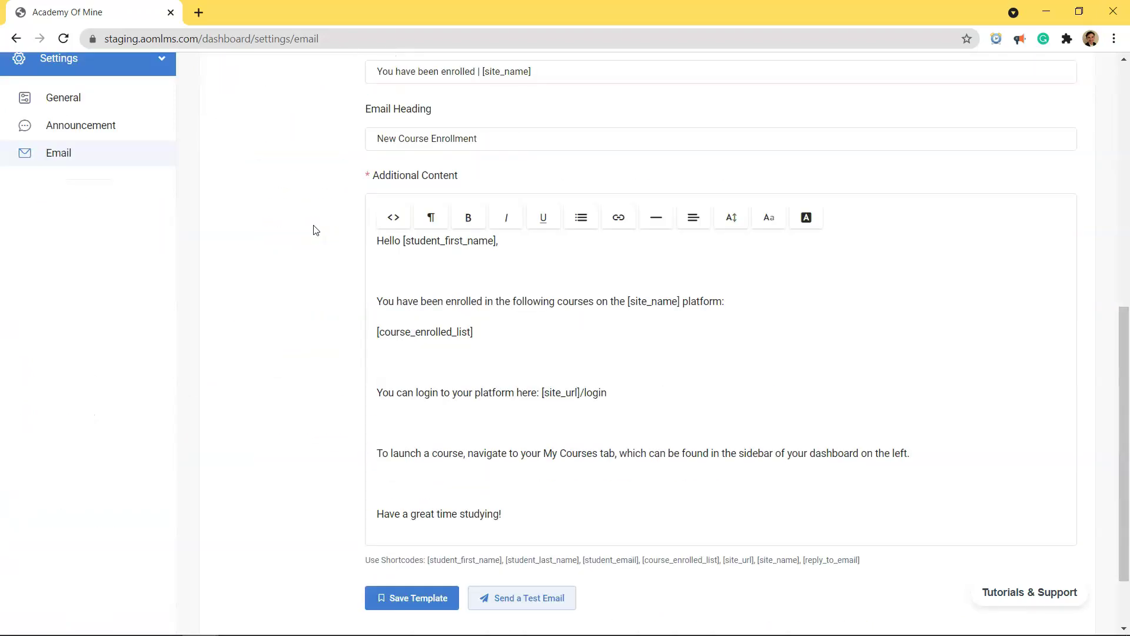
scroll(316, 229, up, 7)
click(309, 228)
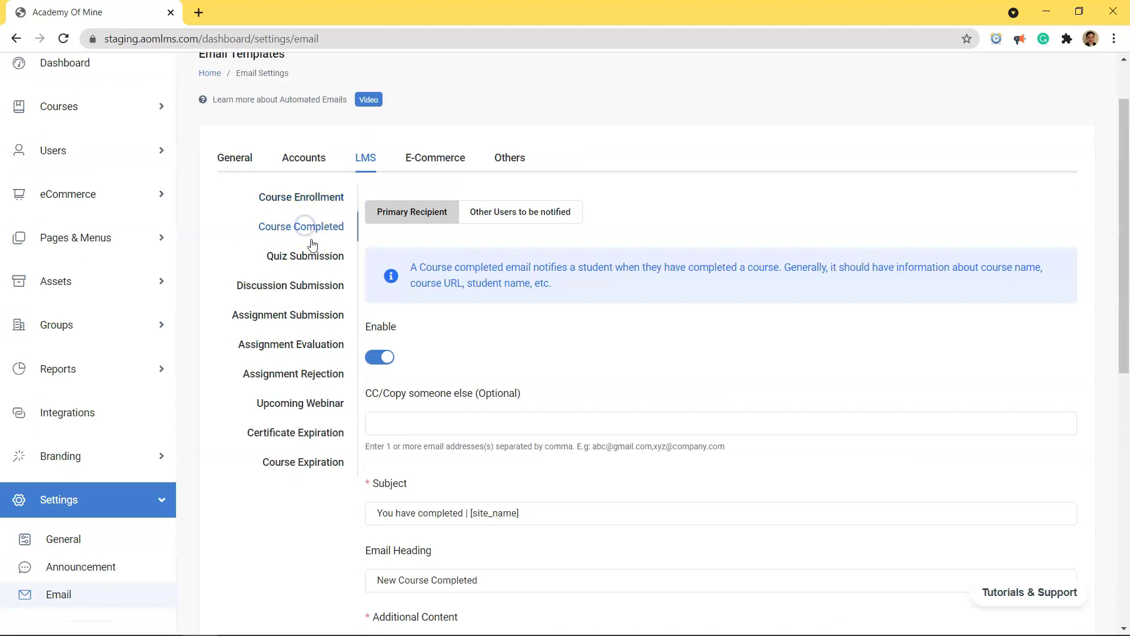
click(309, 258)
click(306, 295)
click(310, 321)
click(311, 348)
click(313, 380)
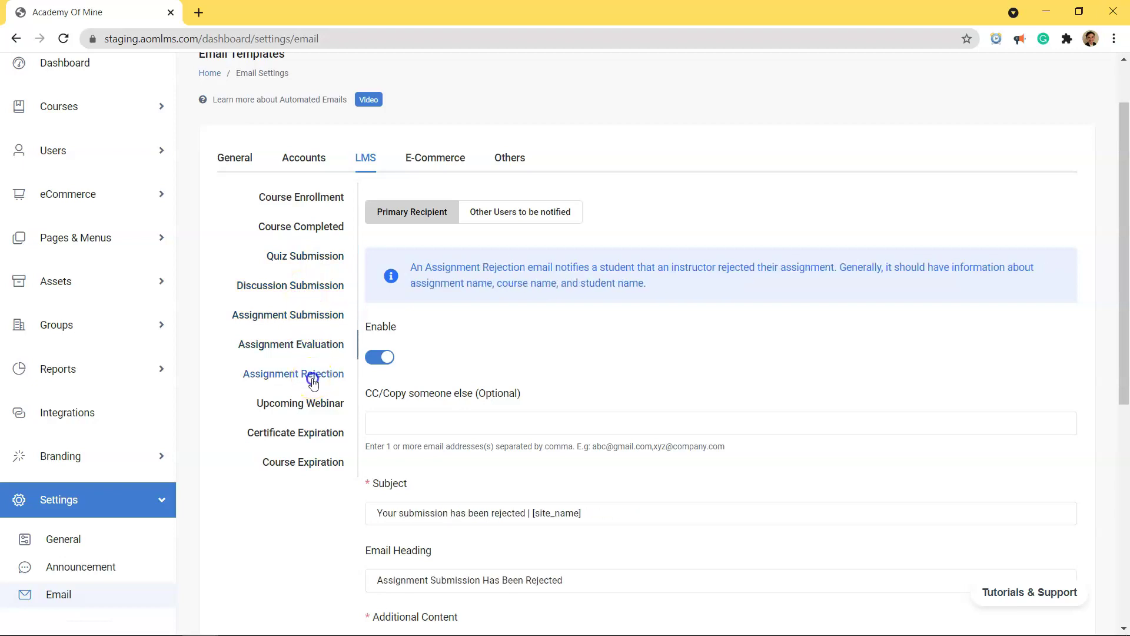
click(307, 405)
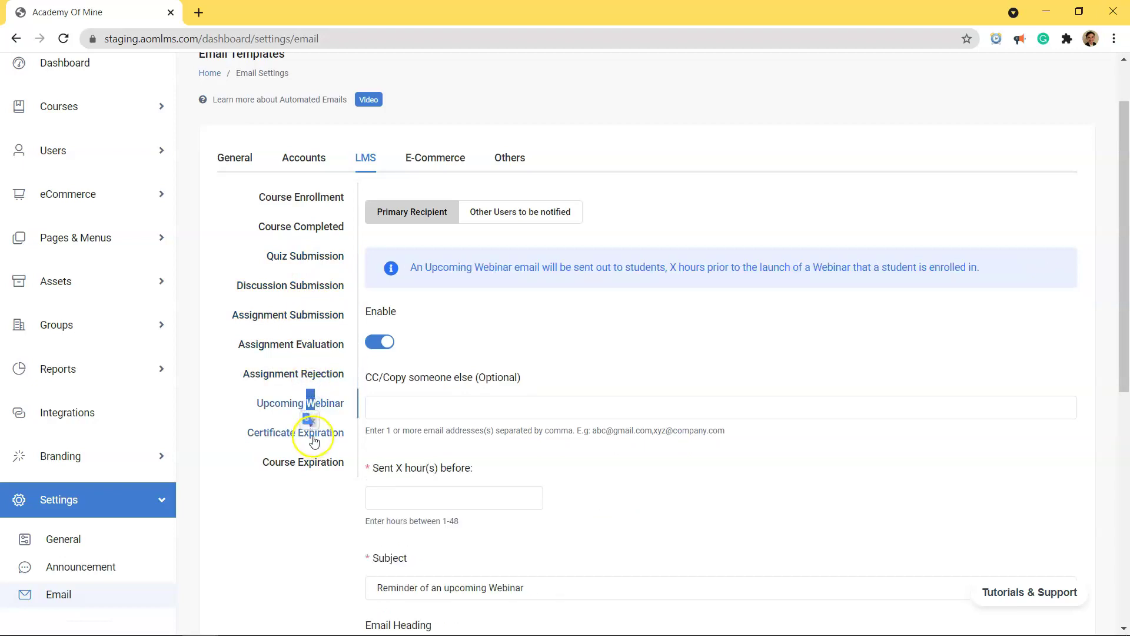
click(314, 440)
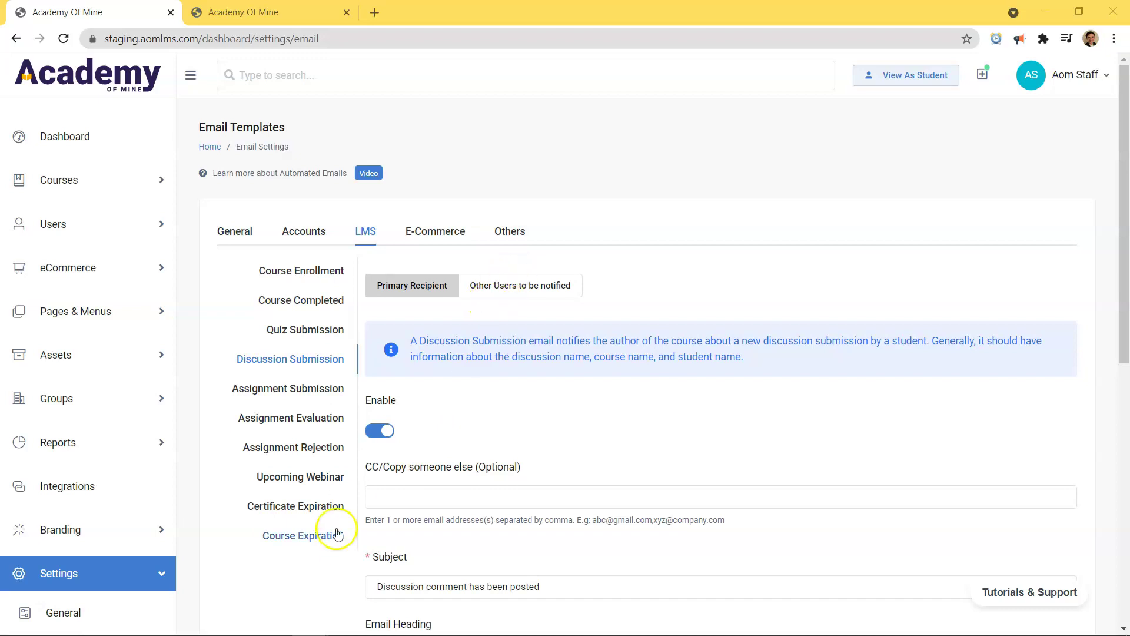
Step: Switch off the Enable toggle for the Discussion Submission email
drag(366, 402, 424, 399)
click(424, 399)
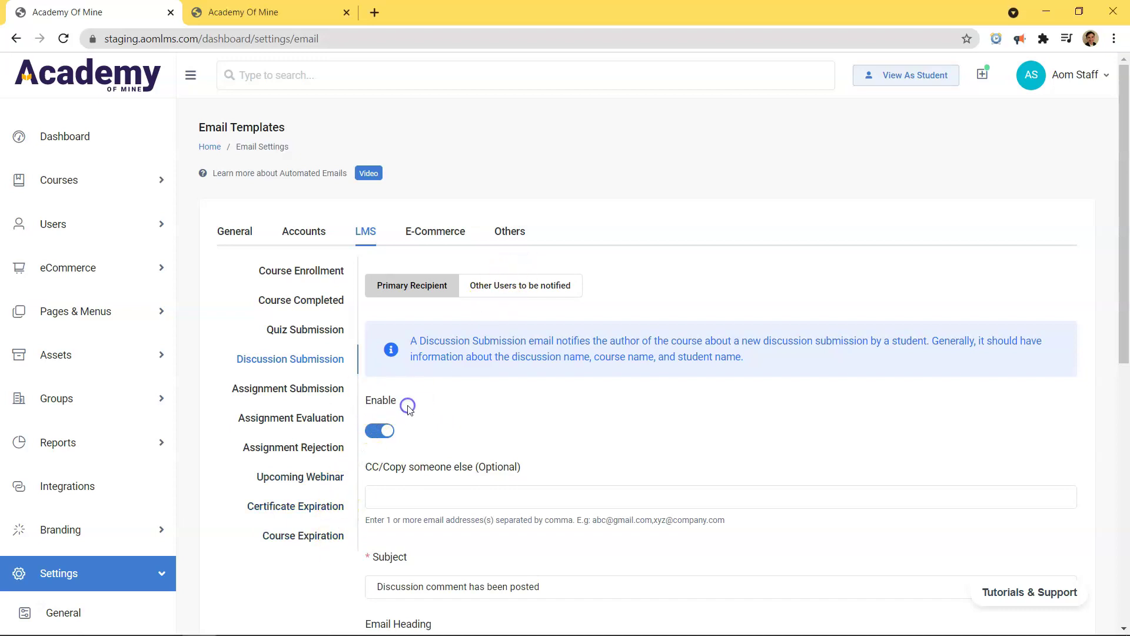
click(382, 436)
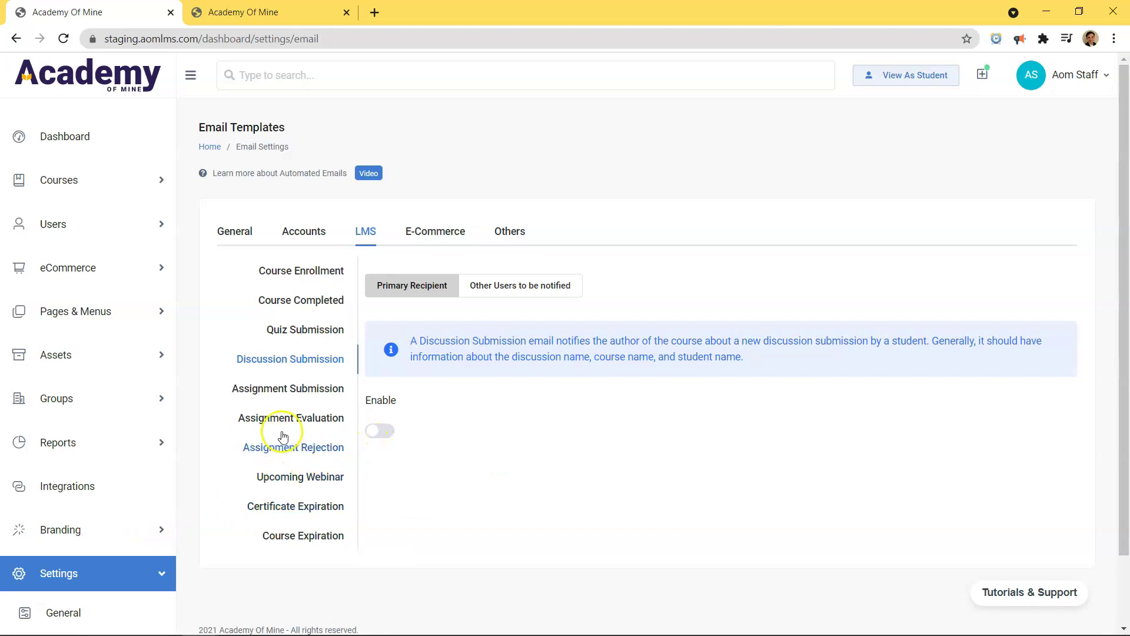
click(300, 388)
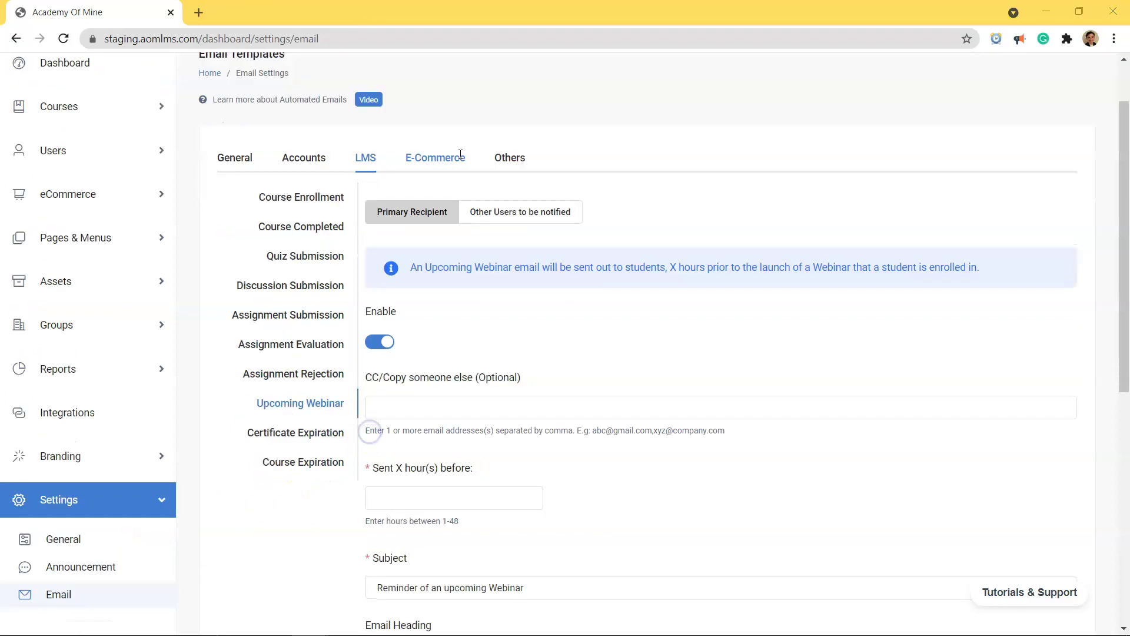
Step: Review the Failed Order, Pending Payment, Refunded Order and Failed Subscription templates, then the Announcement template
drag(460, 155, 456, 156)
click(297, 229)
click(312, 258)
click(311, 300)
click(310, 309)
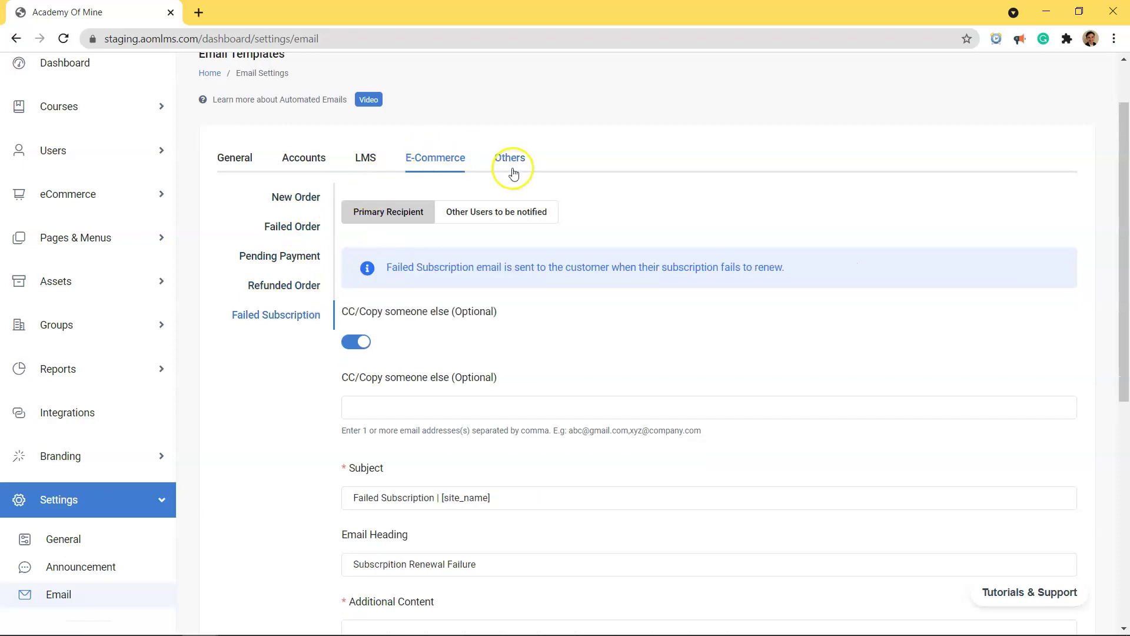
click(514, 170)
scroll(255, 259, down, 4)
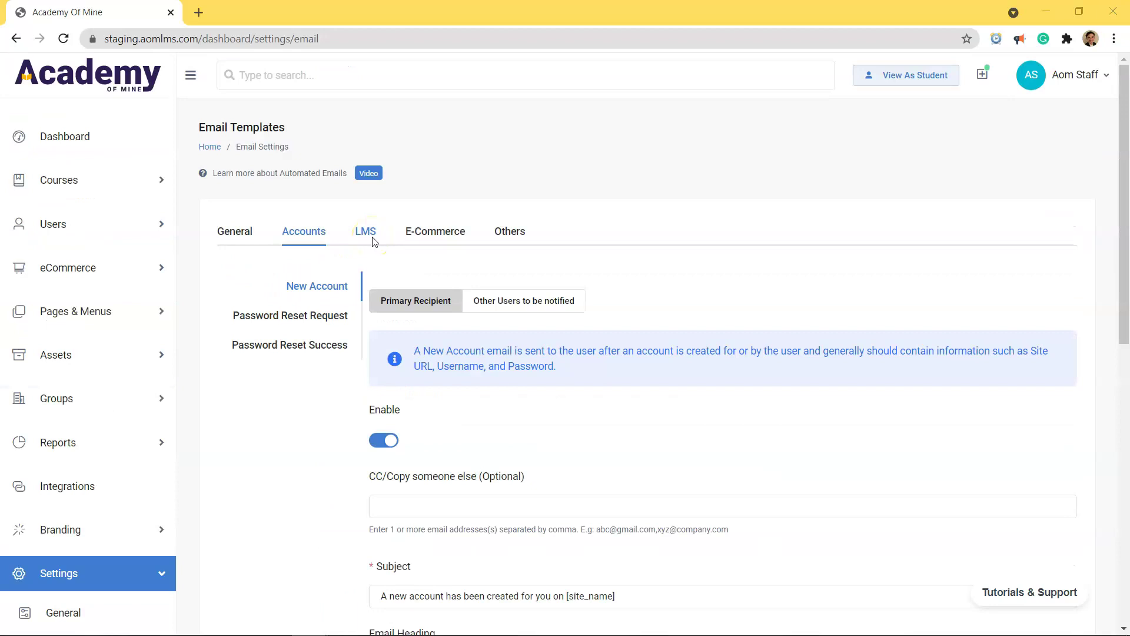
Step: Select LMS > Course Enrollment and review its description and recipient fields
click(365, 231)
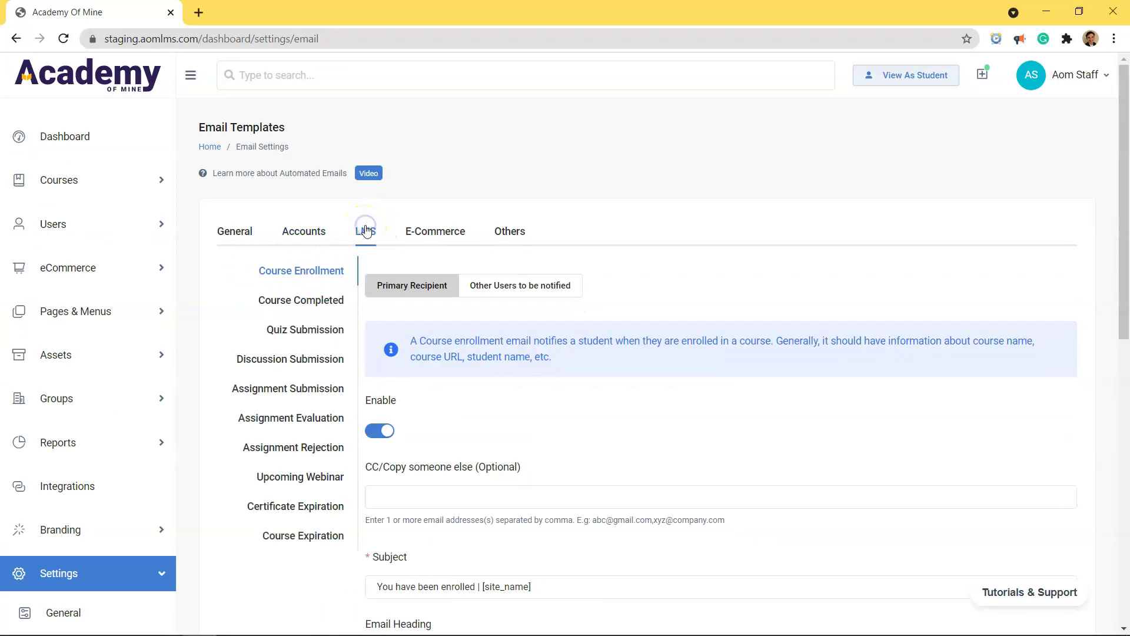
click(315, 265)
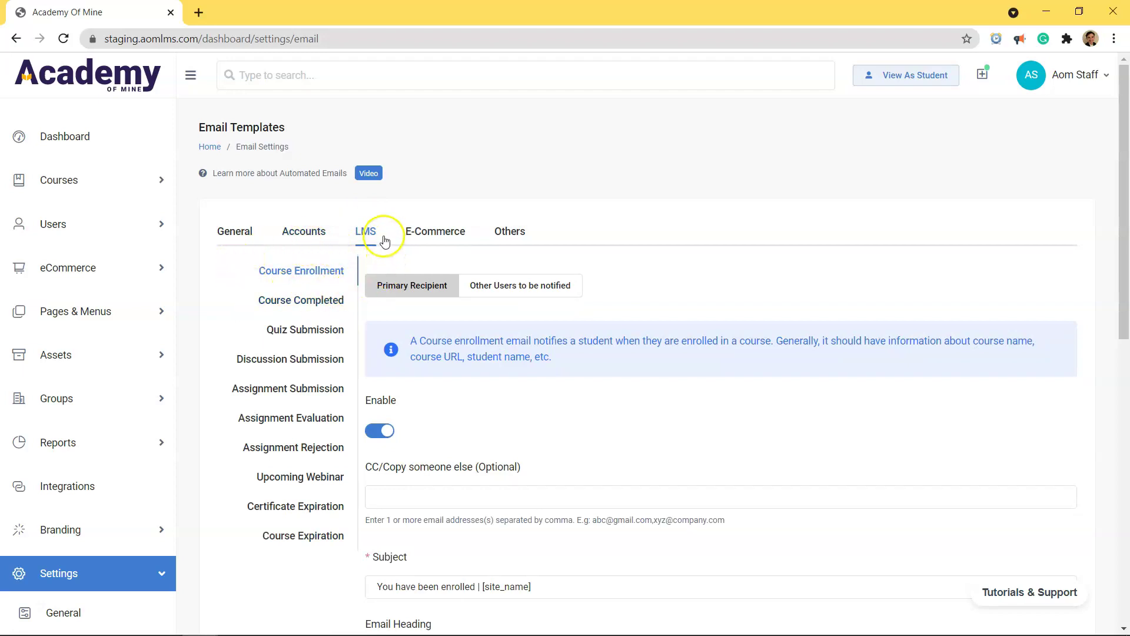
drag(402, 340, 744, 353)
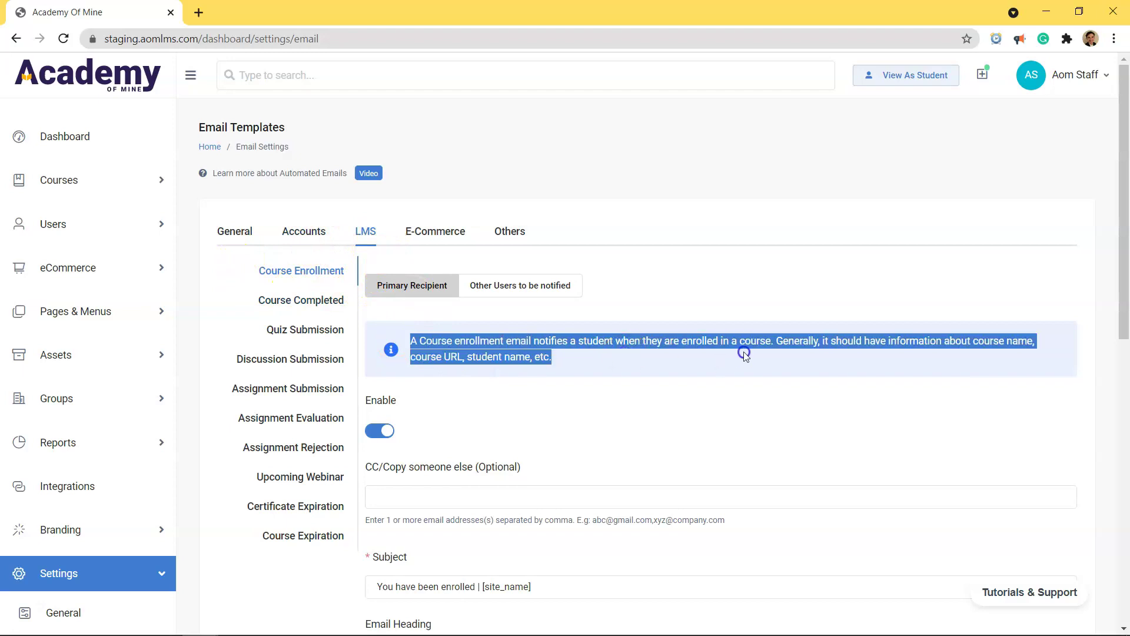
click(756, 379)
scroll(475, 425, down, 2)
scroll(465, 389, up, 1)
scroll(448, 370, down, 1)
drag(366, 319, 505, 341)
Step: Fill the CC / Copy someone else field with two comma-separated admin Gmail addresses
click(503, 343)
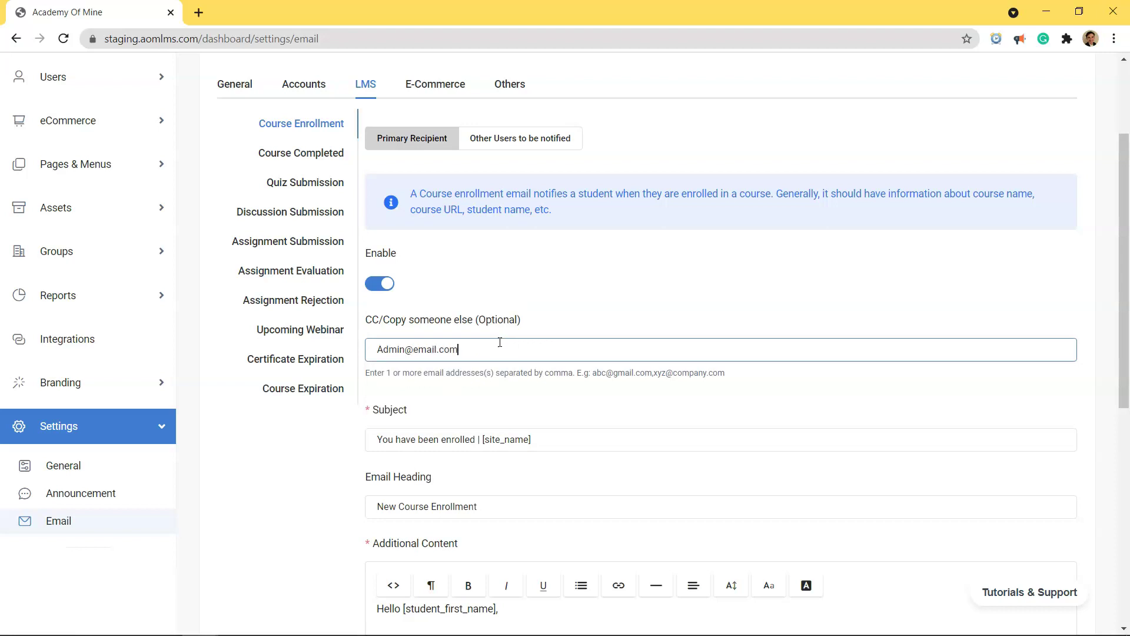
scroll(573, 422, up, 1)
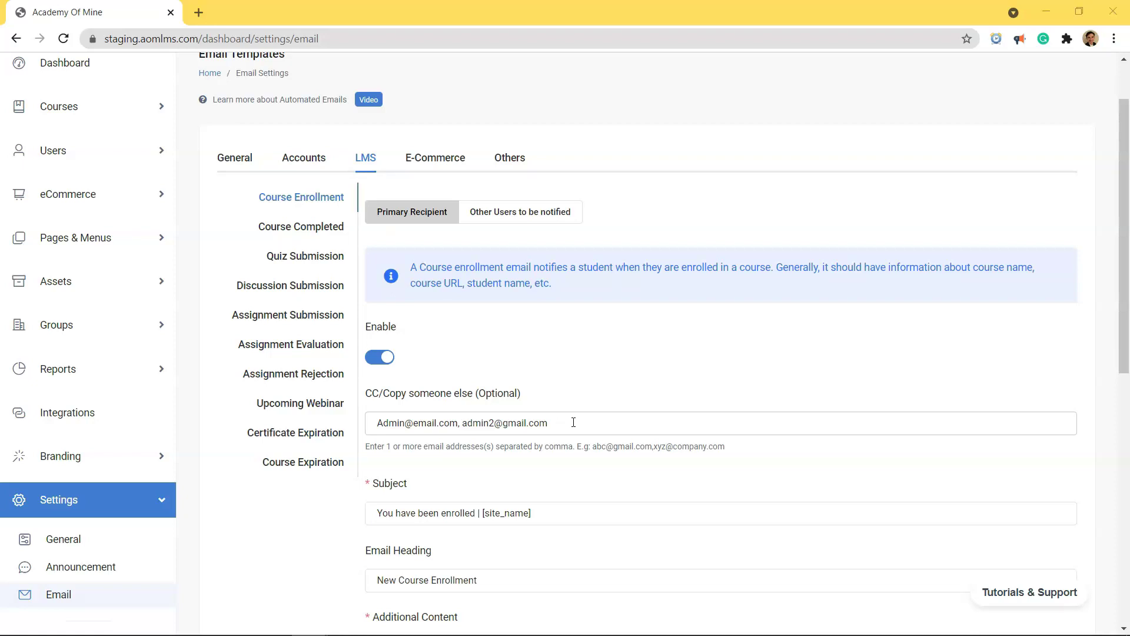
click(519, 279)
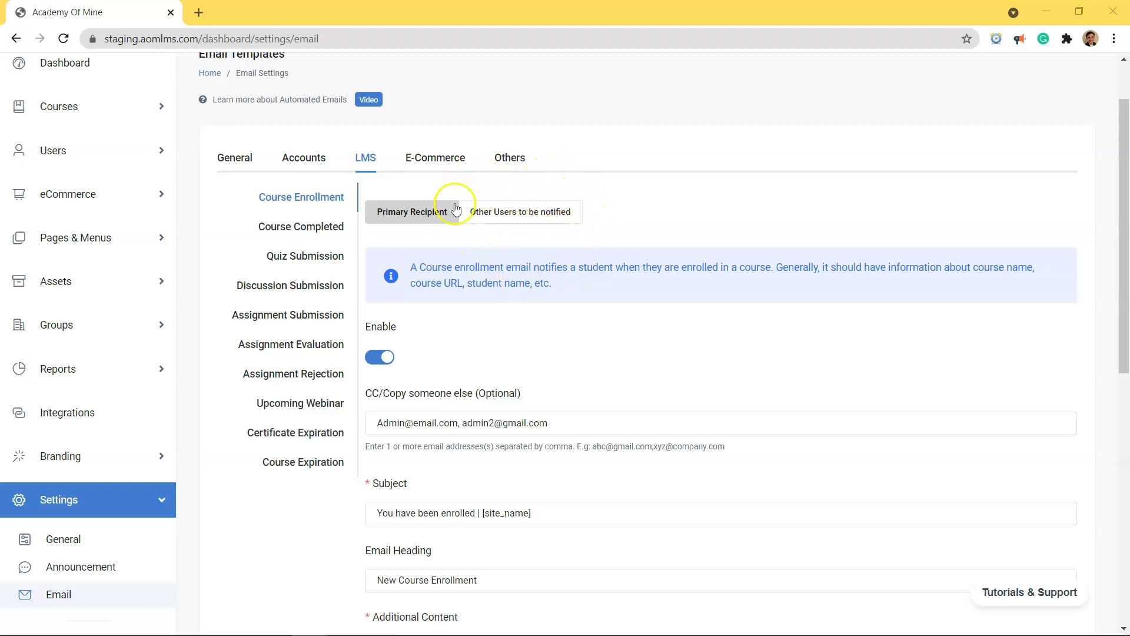
click(513, 221)
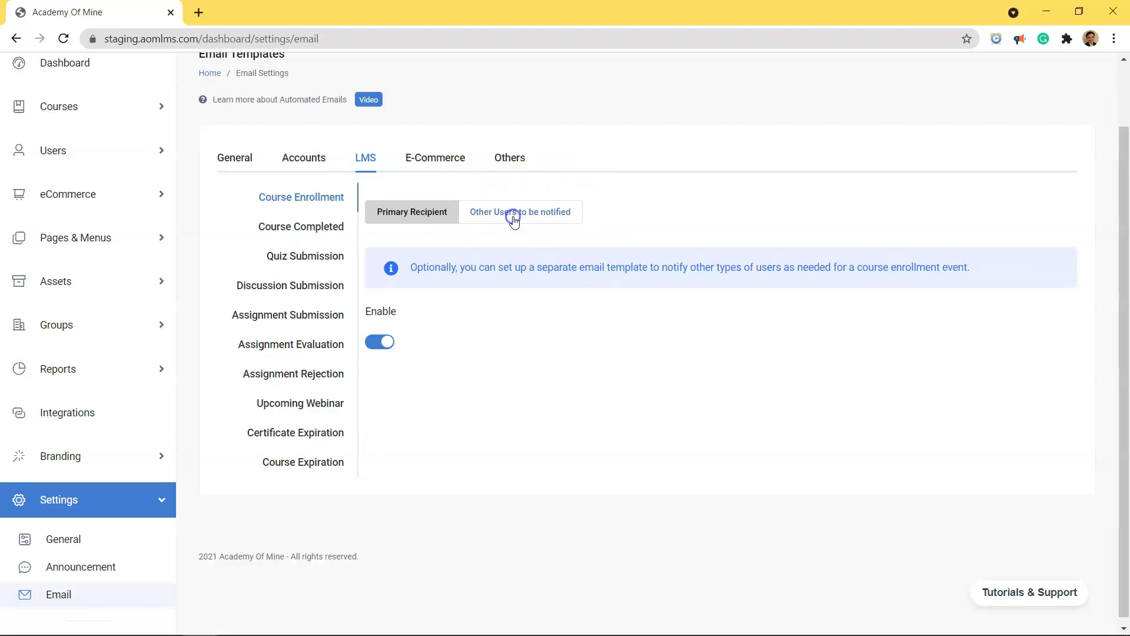
click(381, 341)
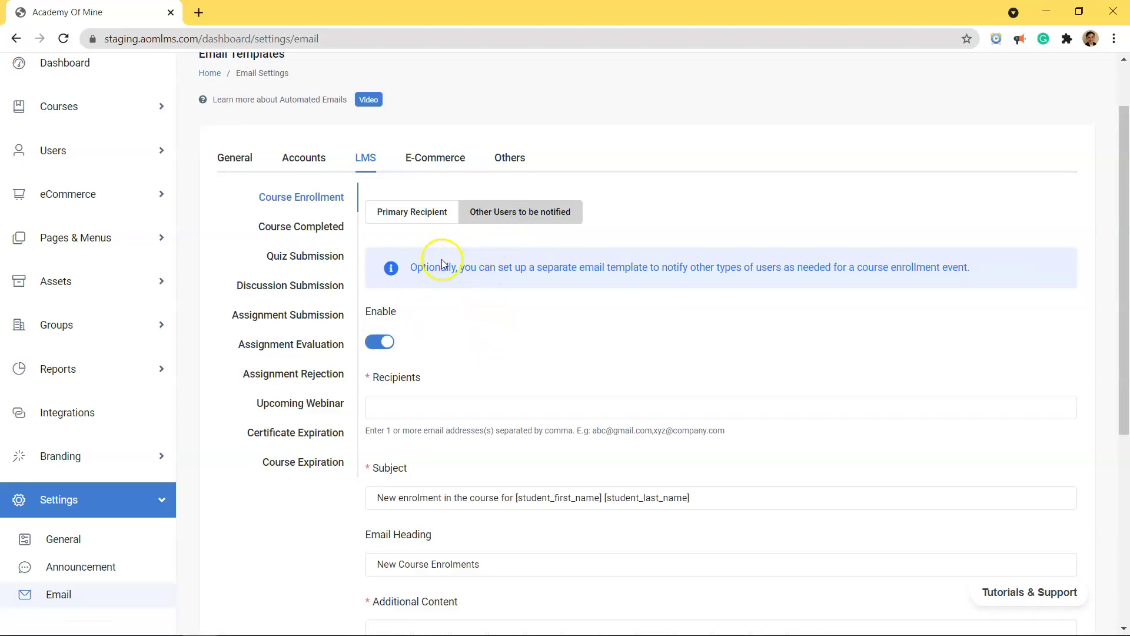
drag(460, 268, 972, 279)
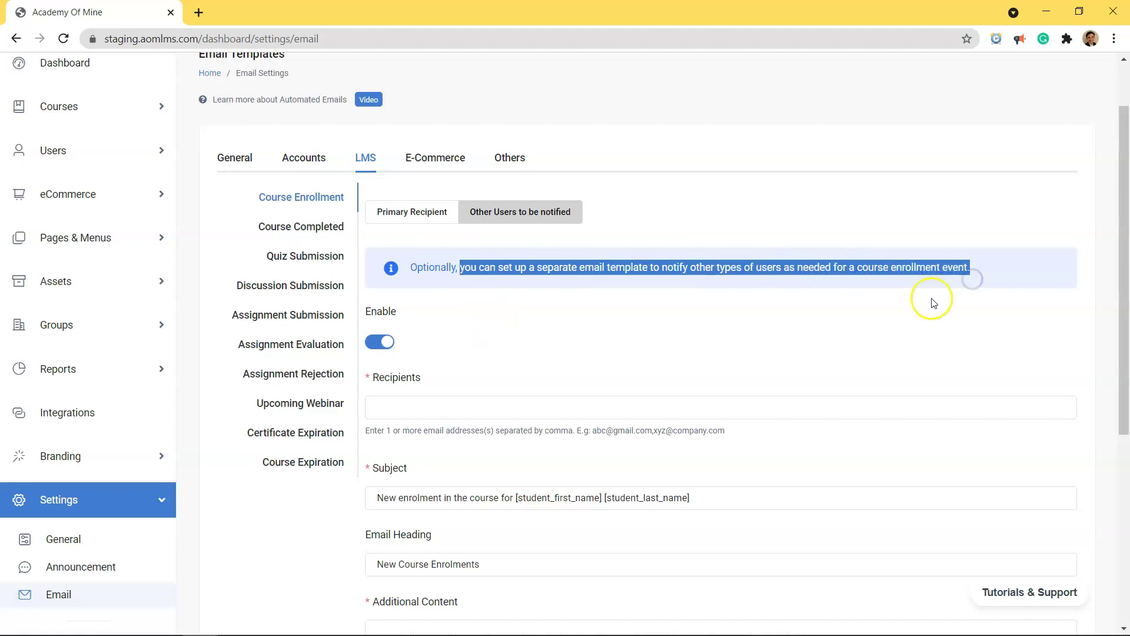
click(934, 303)
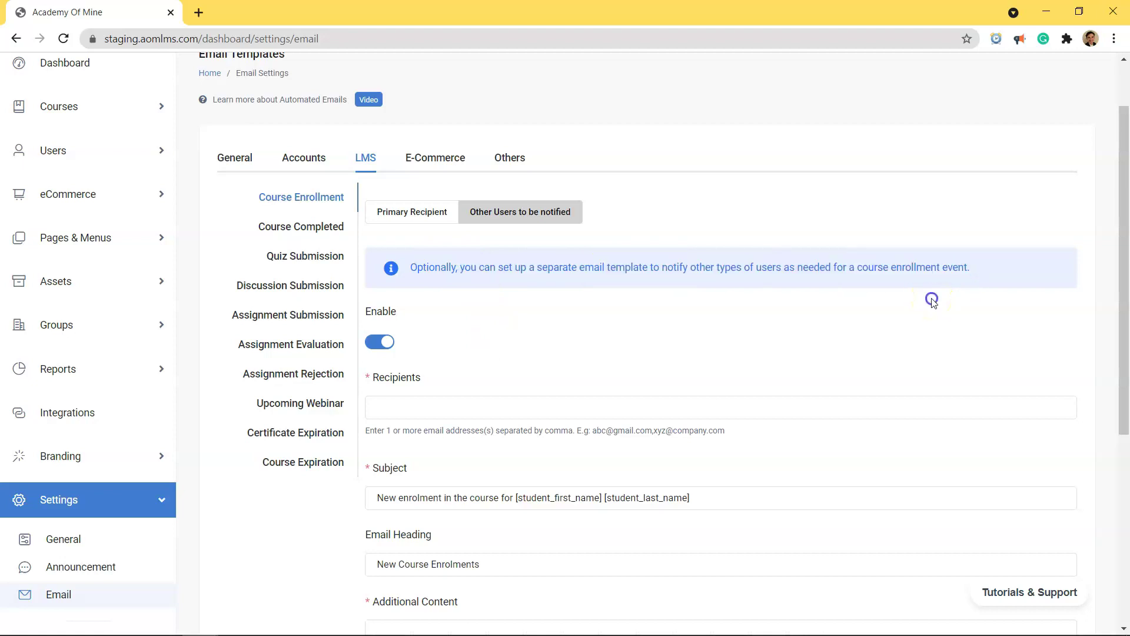
scroll(852, 318, down, 1)
scroll(852, 317, down, 2)
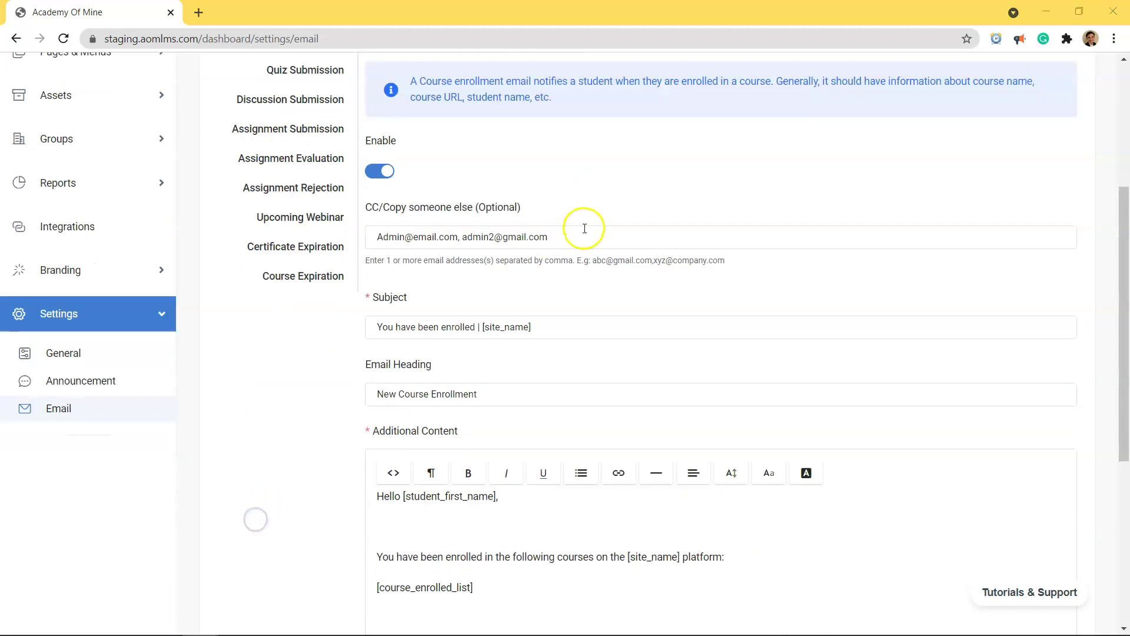
Step: Replace 'You have been enrolled' in the Primary Recipient subject with 'welcome to the course'
drag(581, 228, 343, 247)
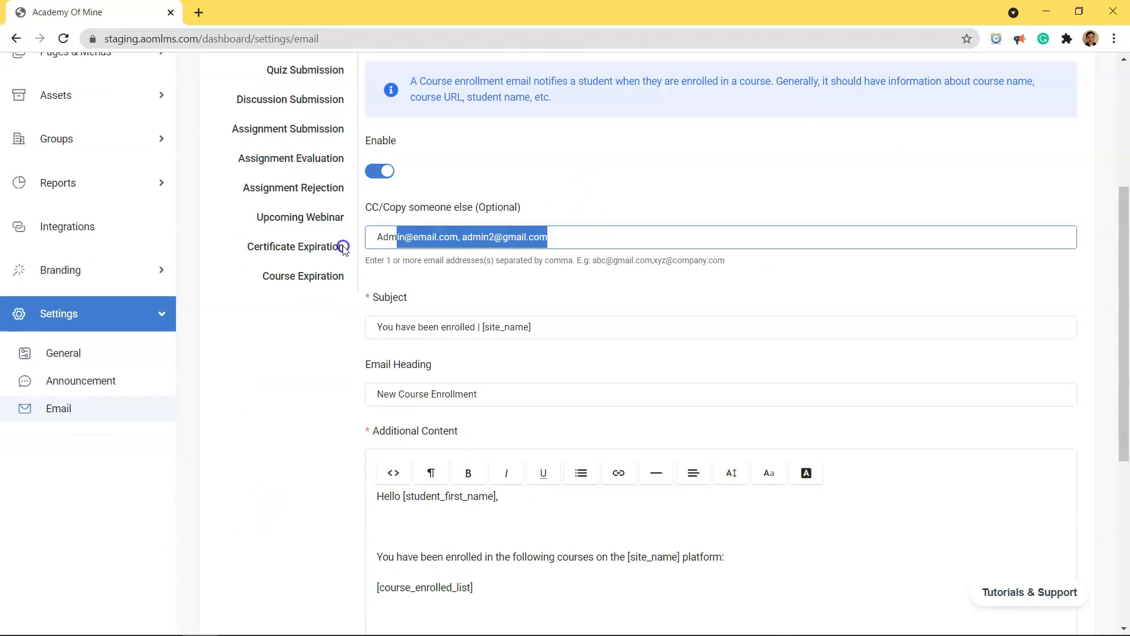
click(542, 293)
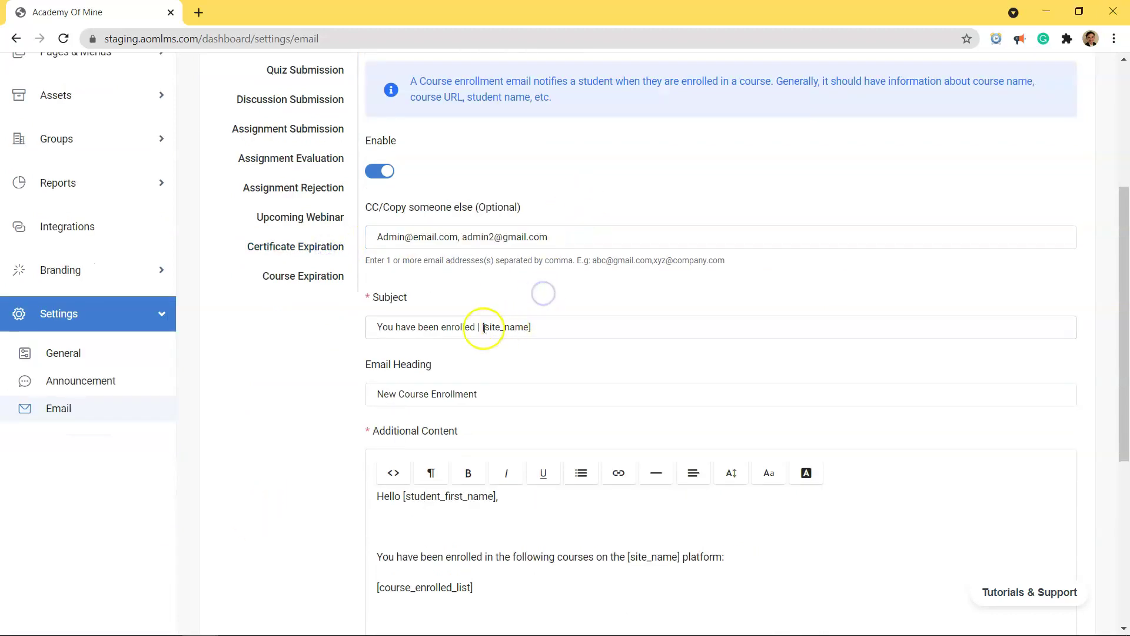
drag(475, 327, 222, 317)
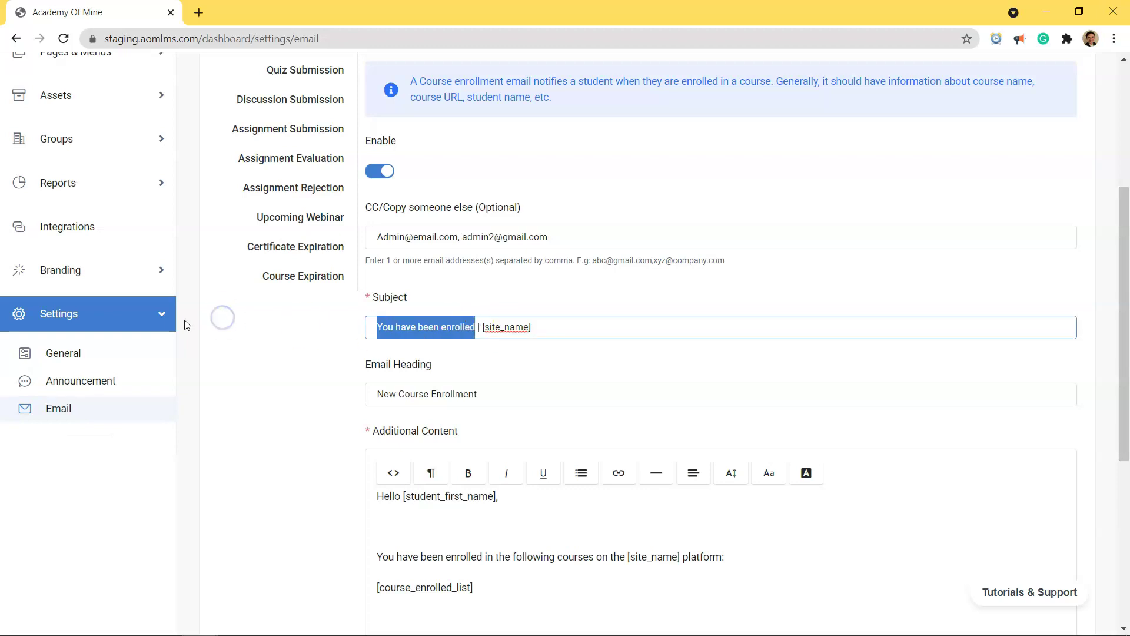
text(welcome to the course)
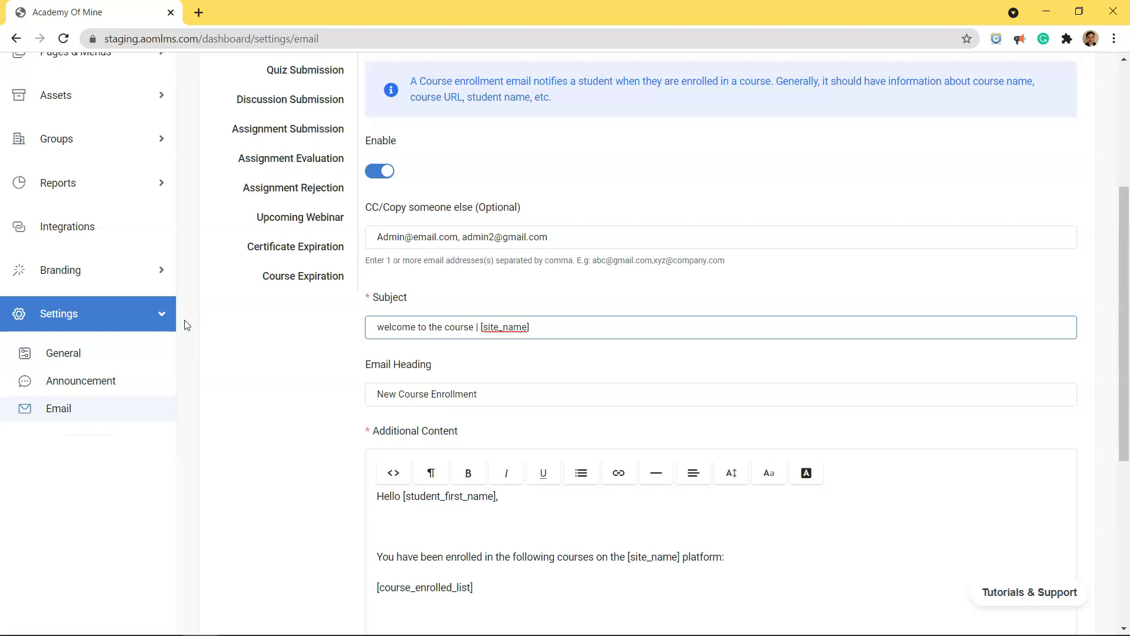
scroll(453, 309, down, 3)
click(453, 309)
scroll(453, 309, down, 2)
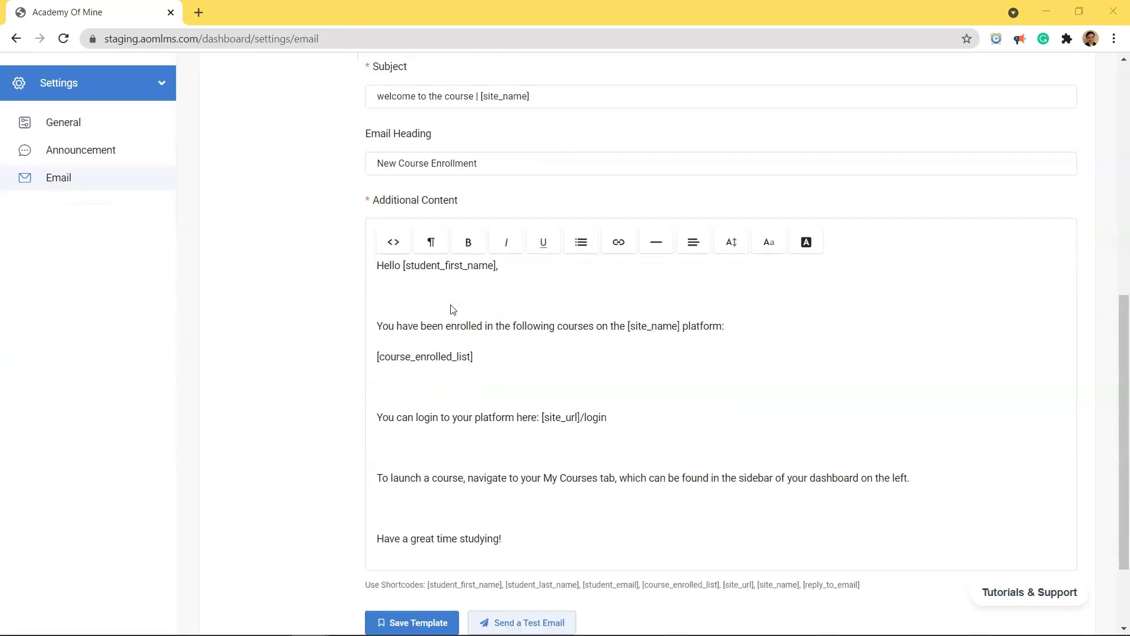
scroll(449, 303, up, 1)
click(405, 283)
drag(405, 279, 495, 279)
drag(629, 336, 678, 337)
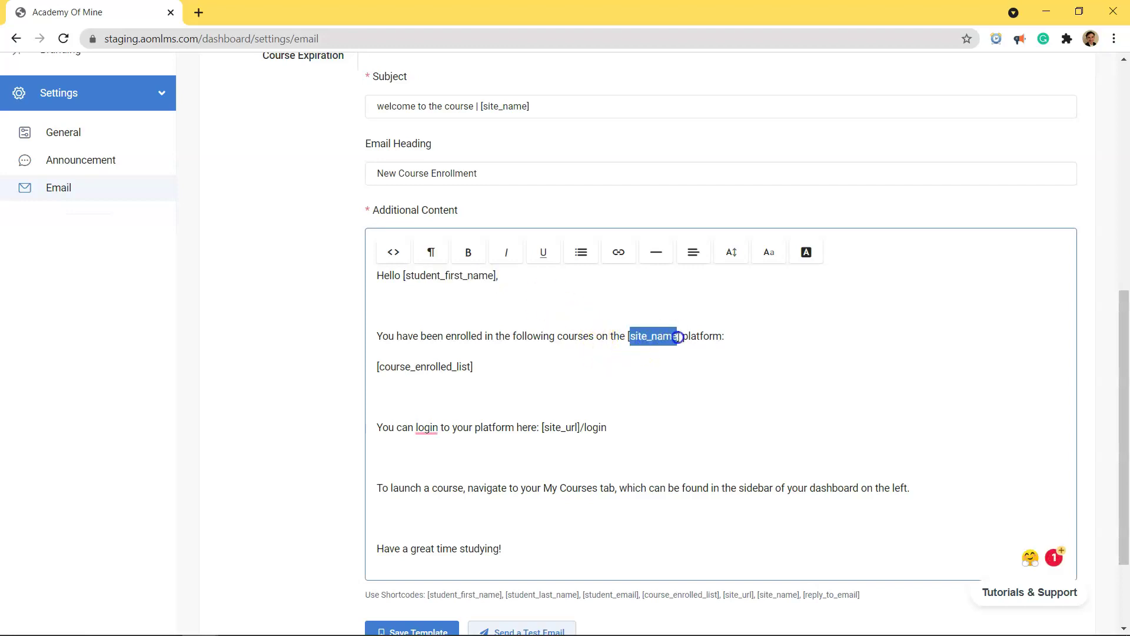
drag(378, 366, 472, 367)
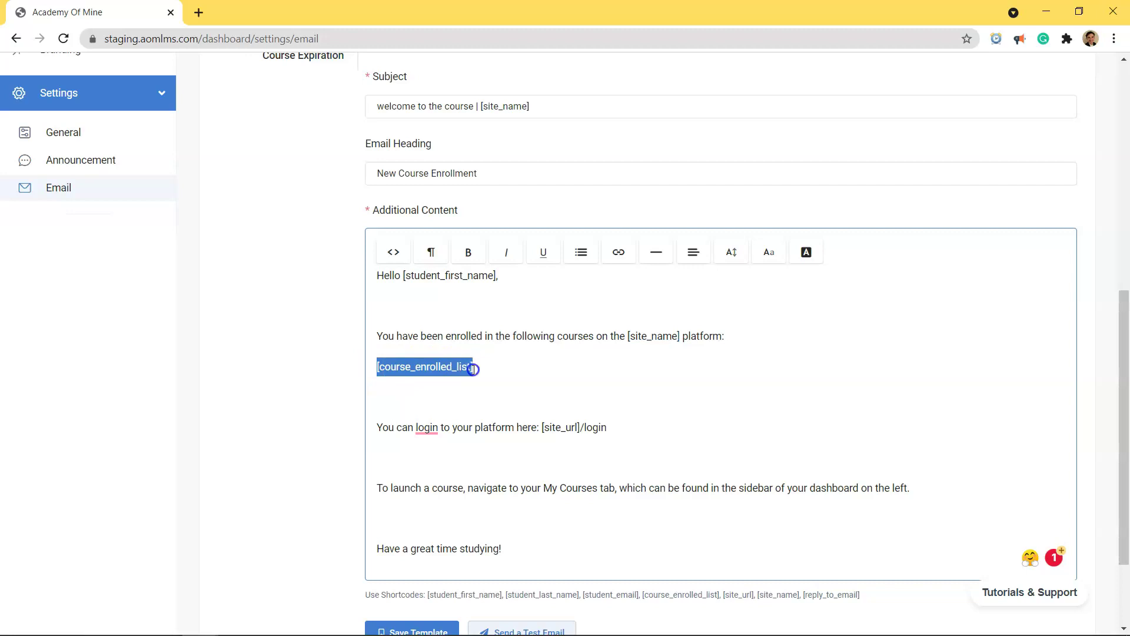
drag(544, 428, 581, 429)
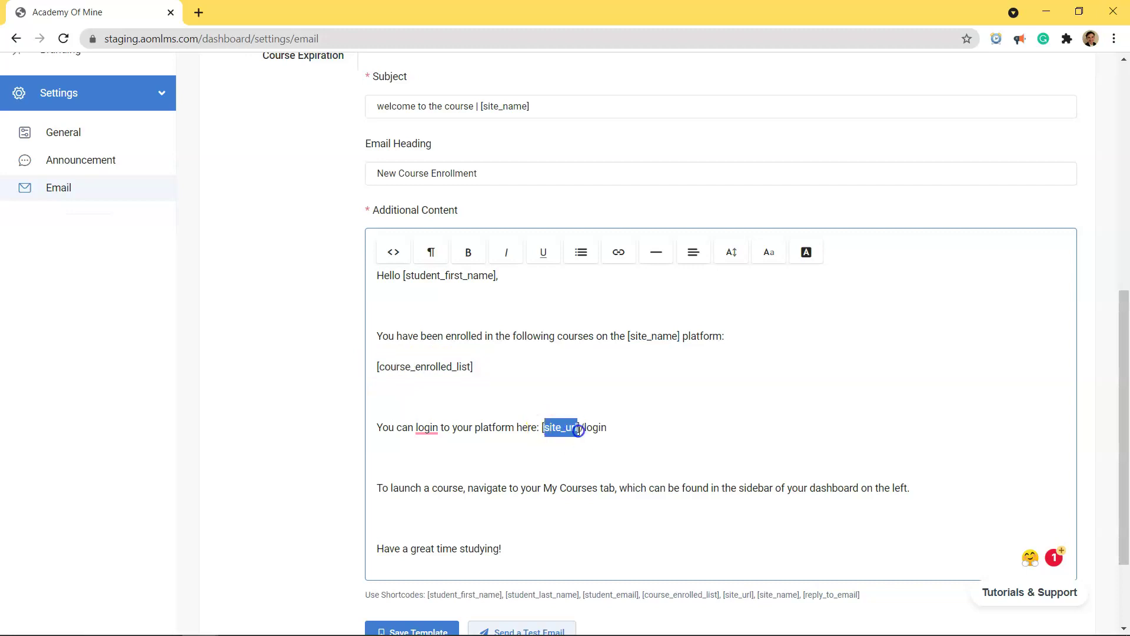
scroll(642, 409, down, 2)
click(539, 465)
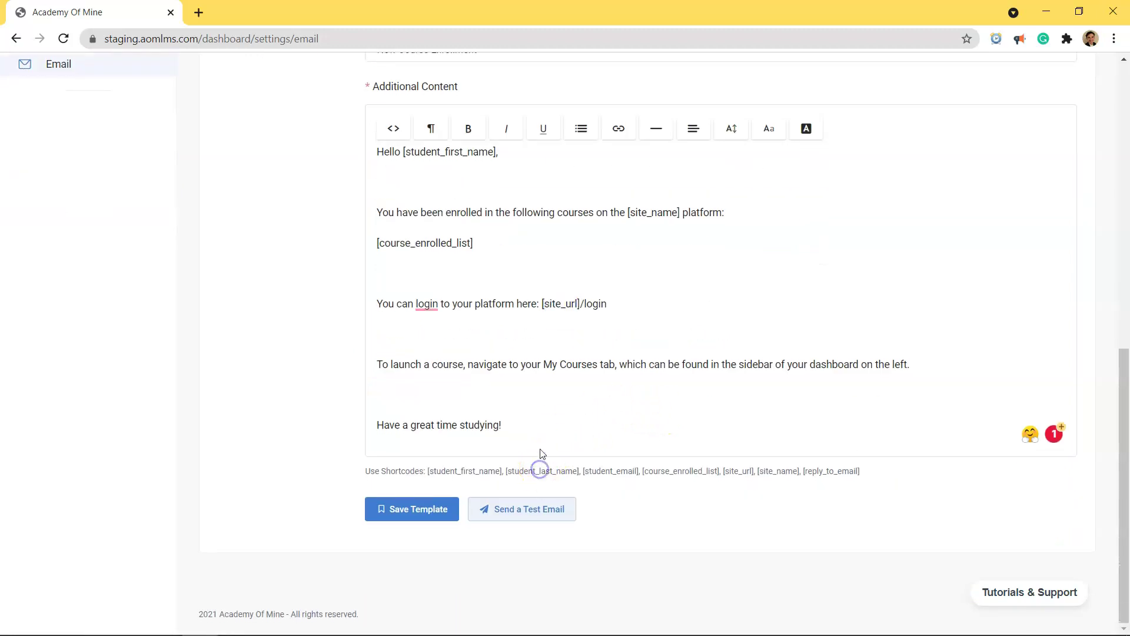
scroll(538, 428, up, 2)
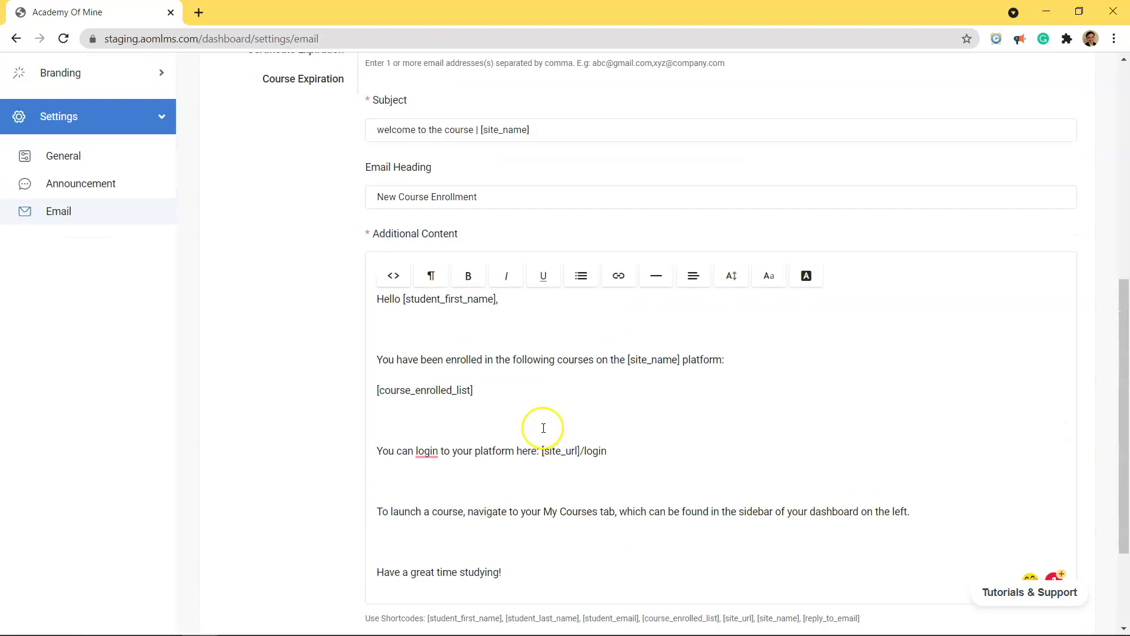
scroll(442, 575, down, 2)
drag(428, 471, 868, 467)
key(ctrl+plus)
key(ctrl+plus)
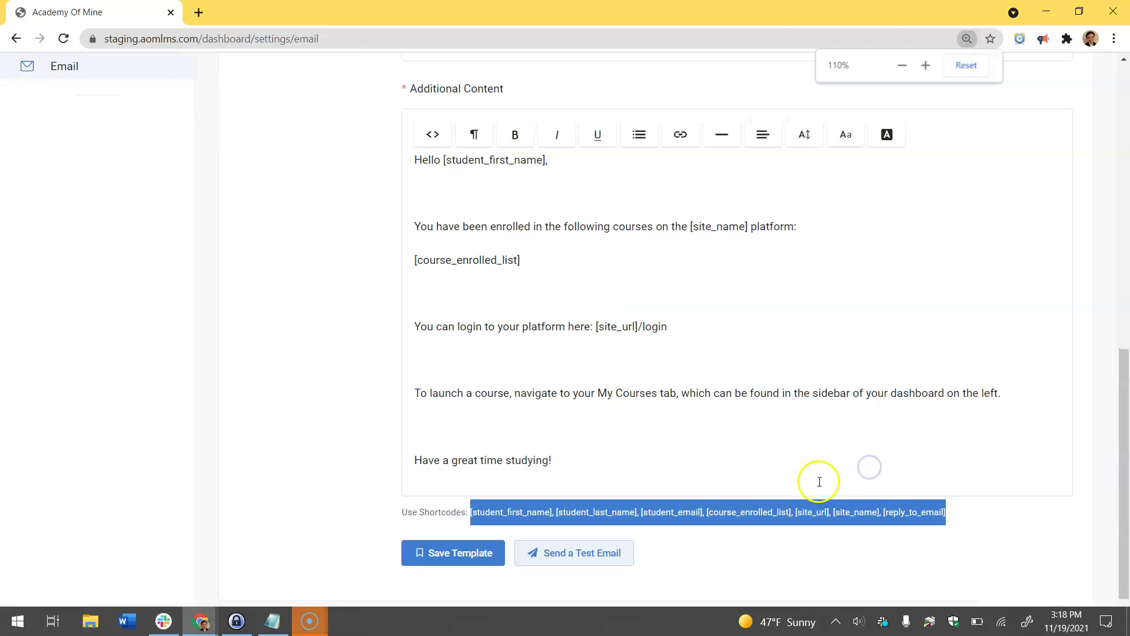
key(ctrl+plus)
scroll(828, 475, down, 4)
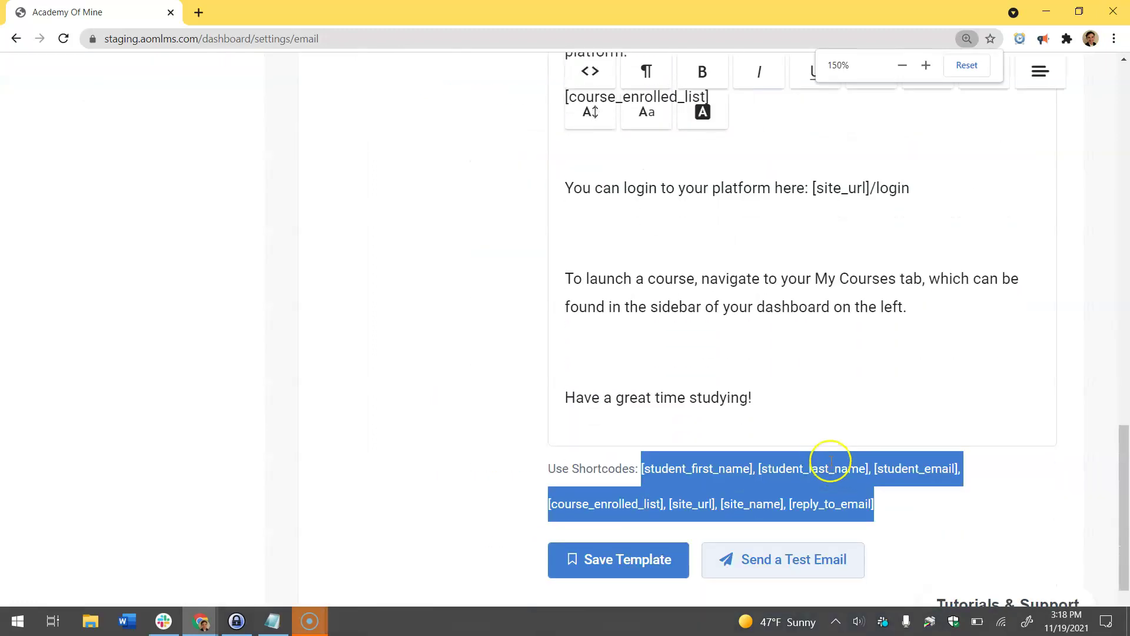
click(638, 467)
scroll(911, 481, up, 5)
drag(910, 481, 545, 486)
key(ctrl+c)
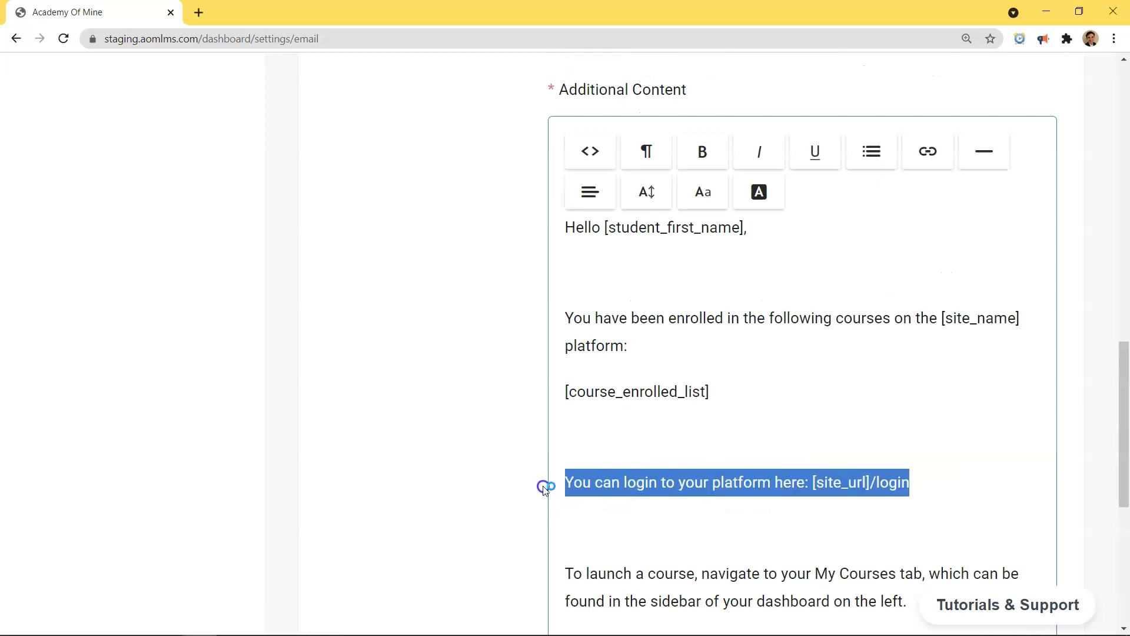
click(603, 315)
Step: Add a 'Here is your' login line under the greeting, trimming the leftover pasted login wording
click(570, 284)
text(Here is y)
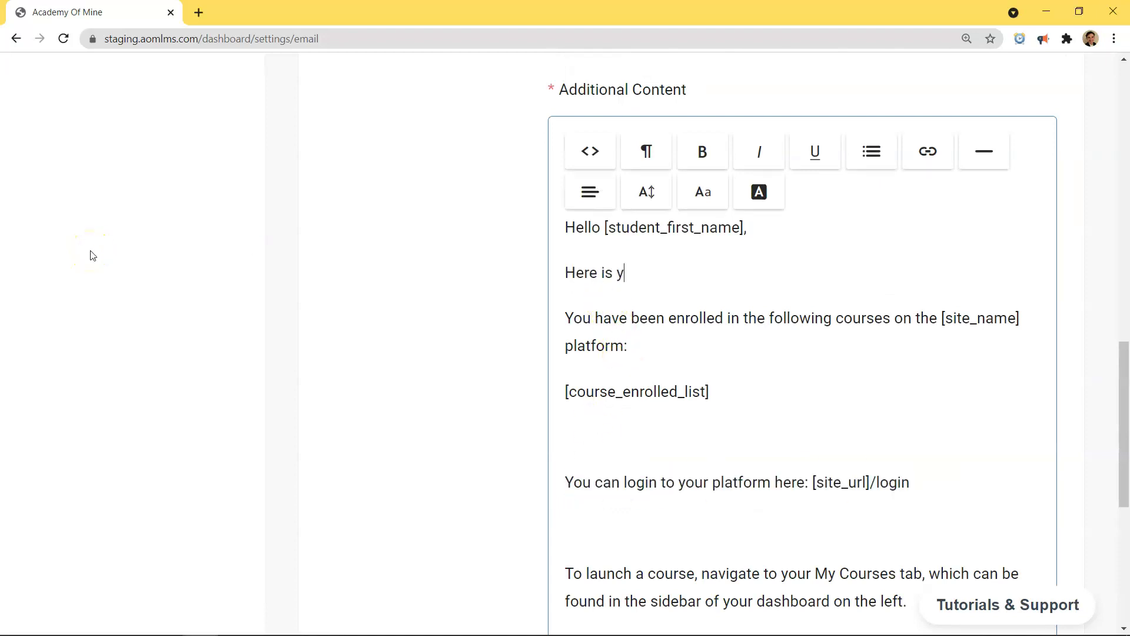
text(our)
key(ctrl+v)
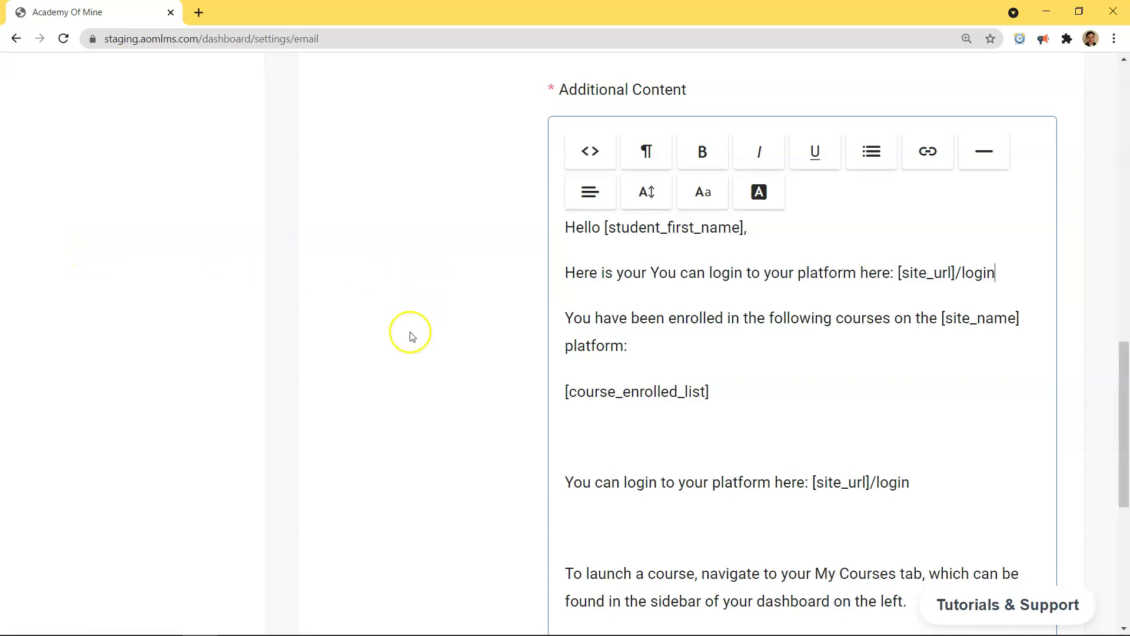
drag(894, 273, 650, 273)
key(BackSpace)
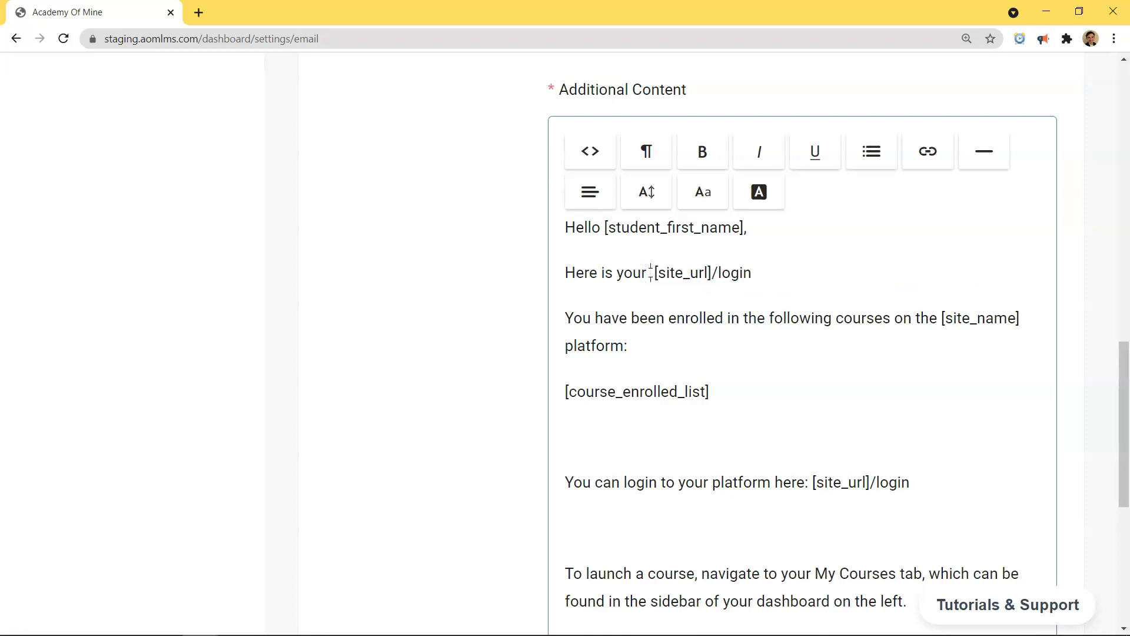
Step: Add 'Before you start training, where did you first hear about us?' below the course list and save the template
click(599, 443)
text(Before you start)
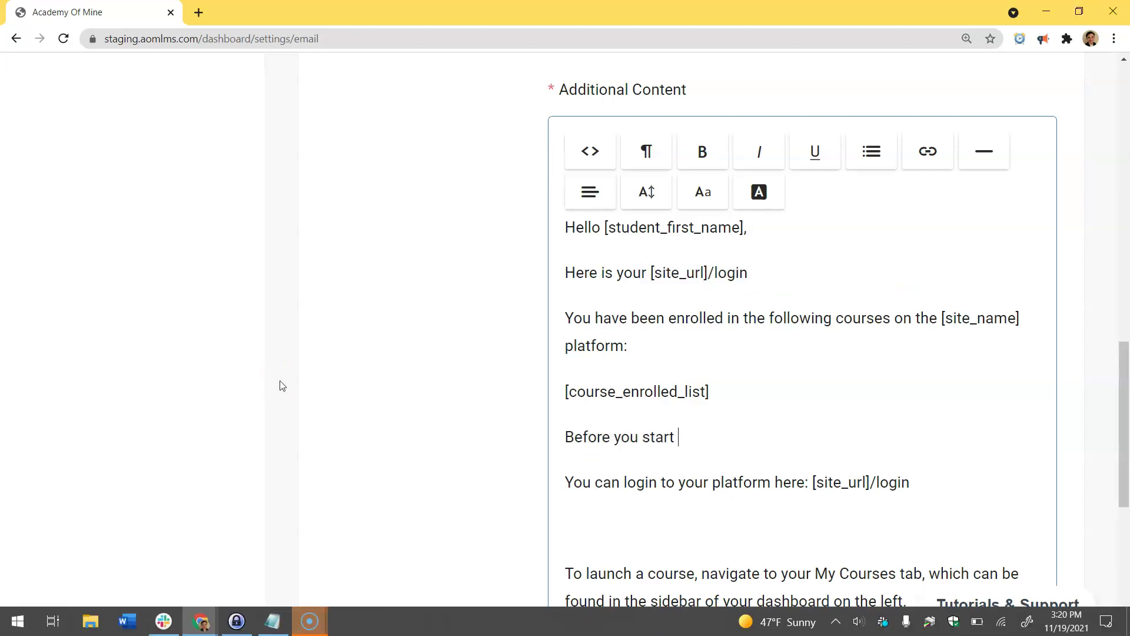
text( training, where did you first he)
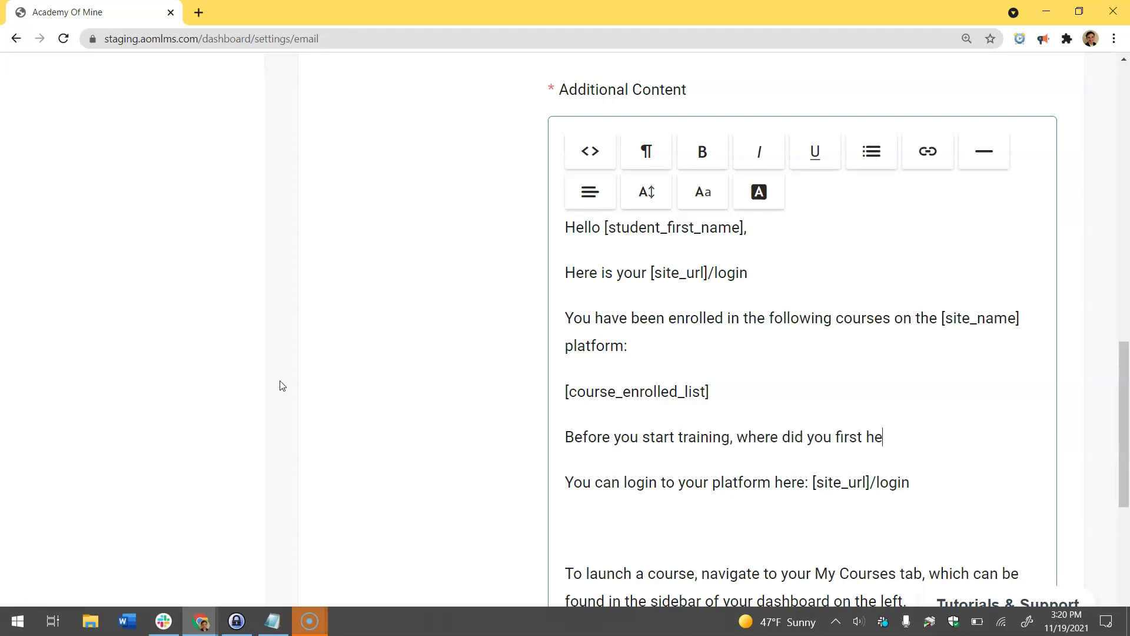
text(ar about us?)
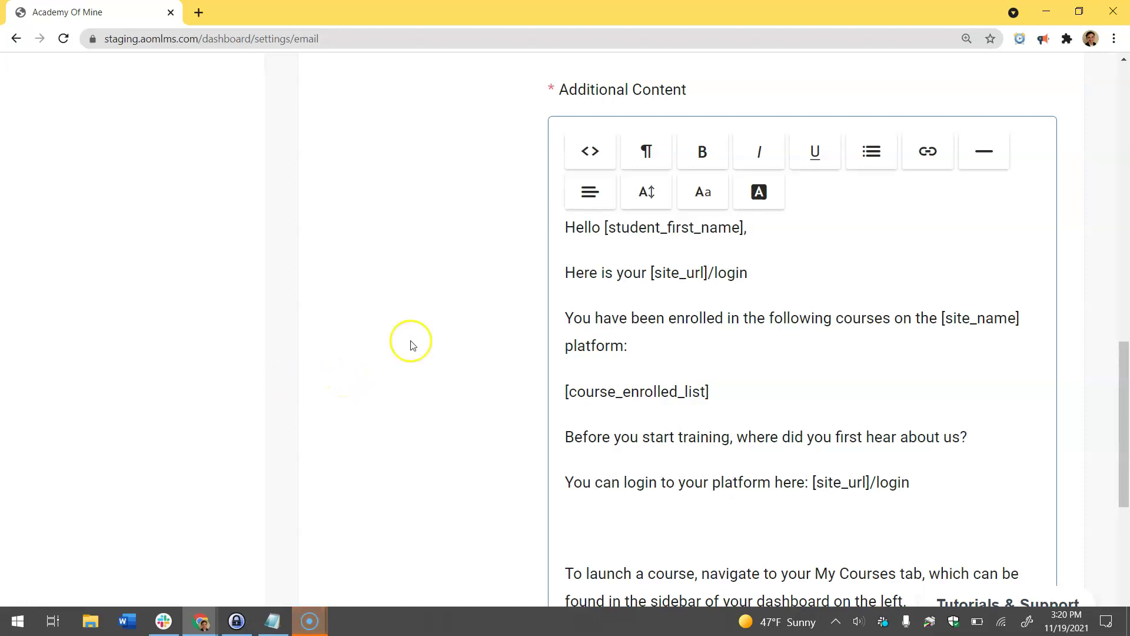
scroll(606, 336, down, 2)
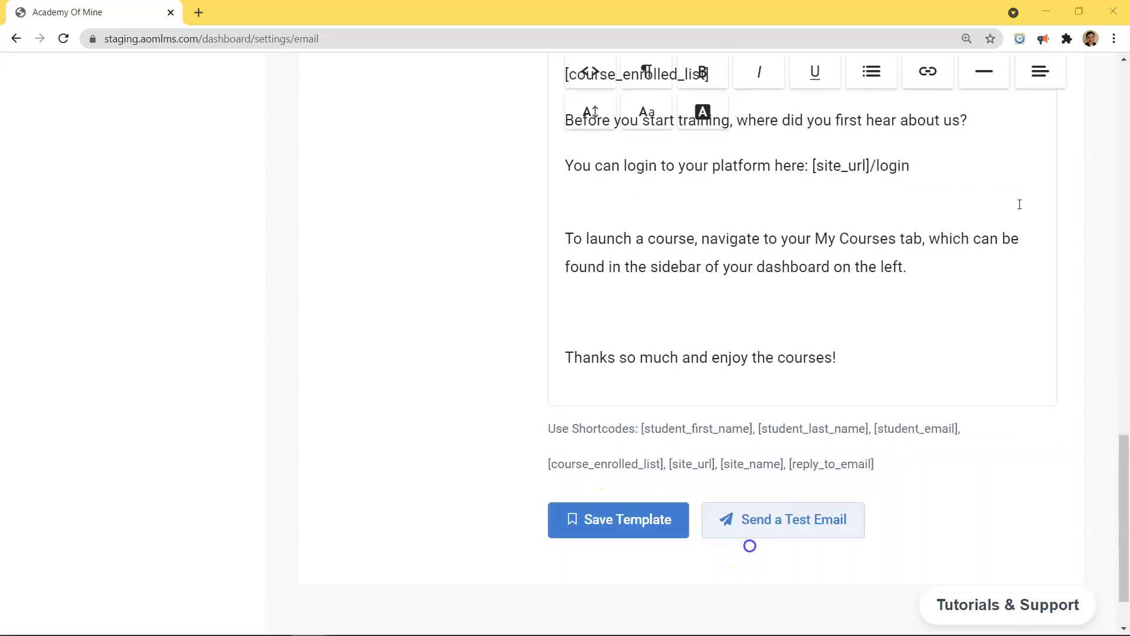
key(ctrl+minus)
key(ctrl+minus)
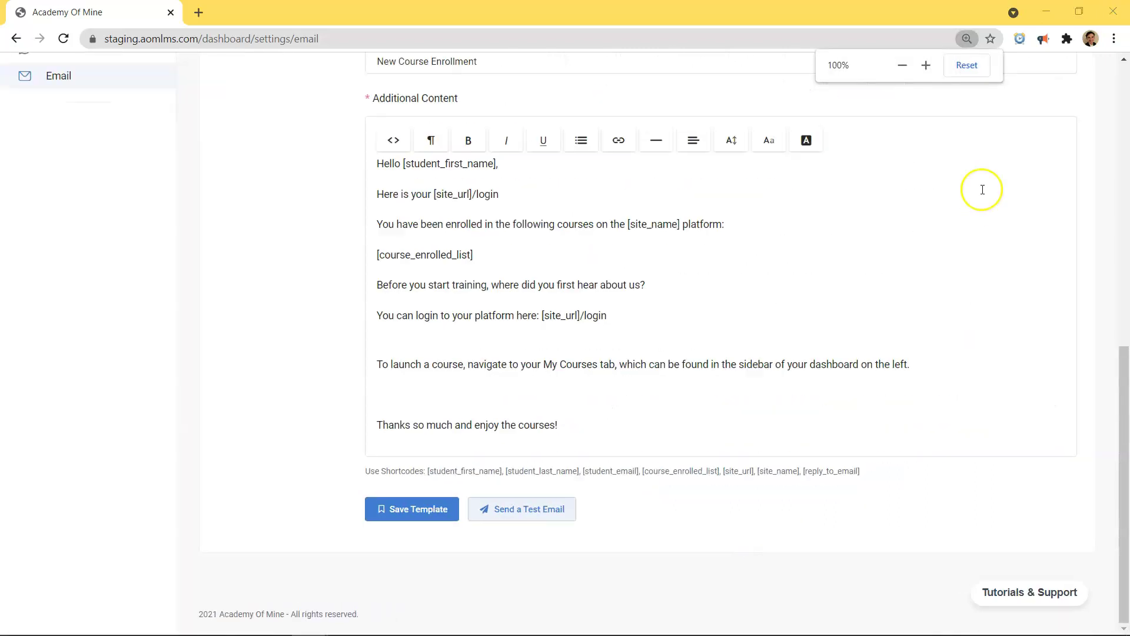
scroll(537, 377, up, 2)
scroll(538, 377, down, 2)
click(438, 508)
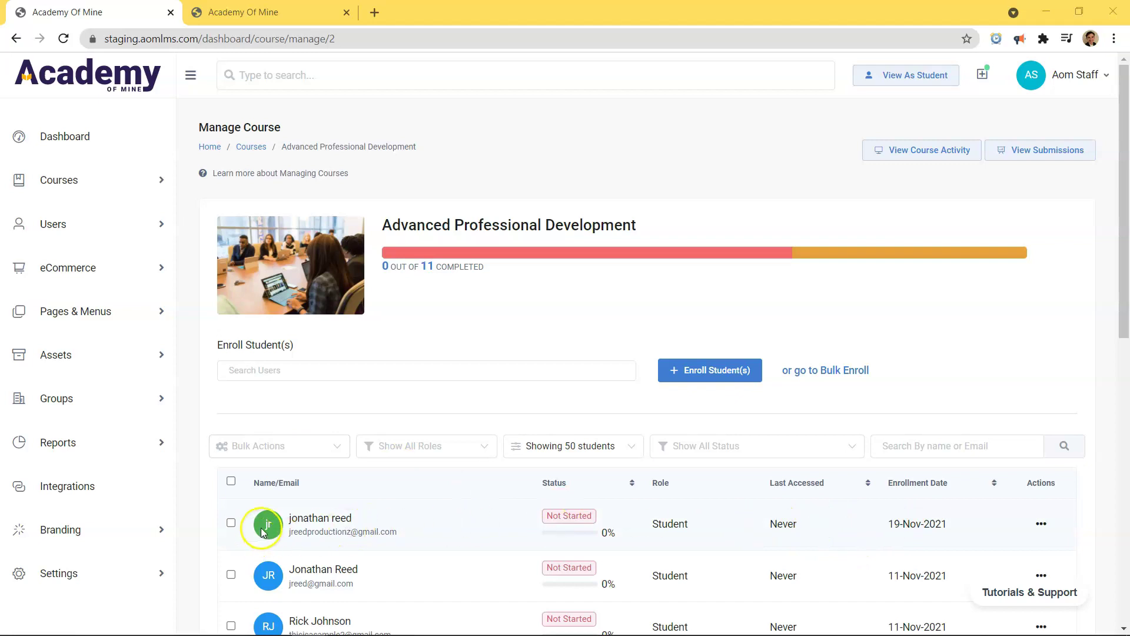
Step: Check the first enrolled student's row and role, then move to Gmail and close the extra inbox tab
drag(272, 522, 941, 523)
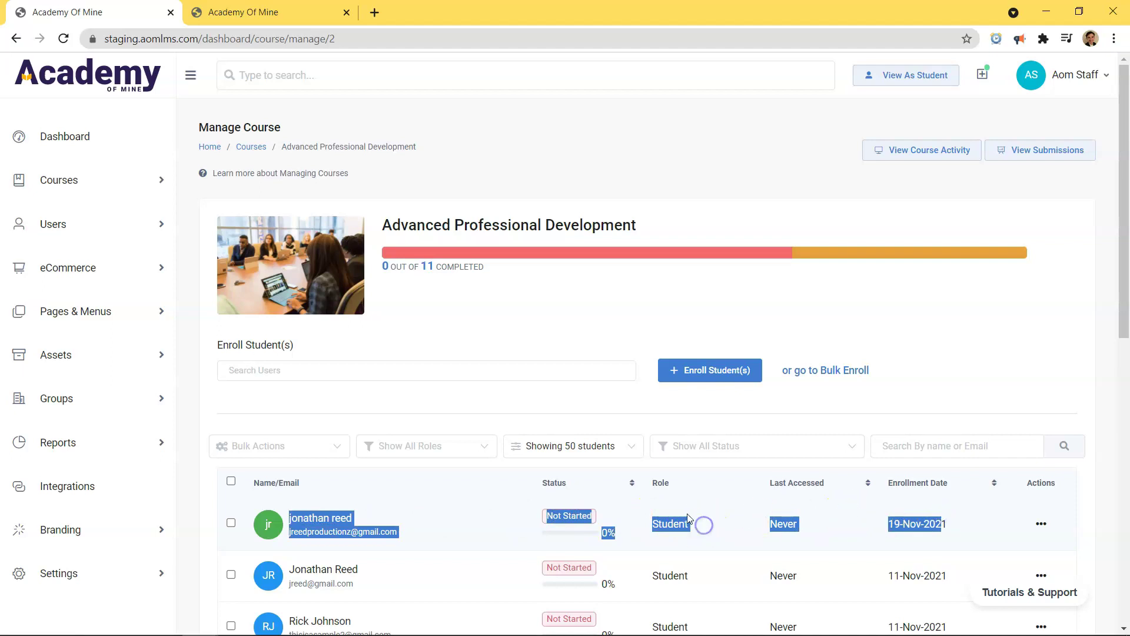
click(717, 403)
drag(691, 526, 648, 524)
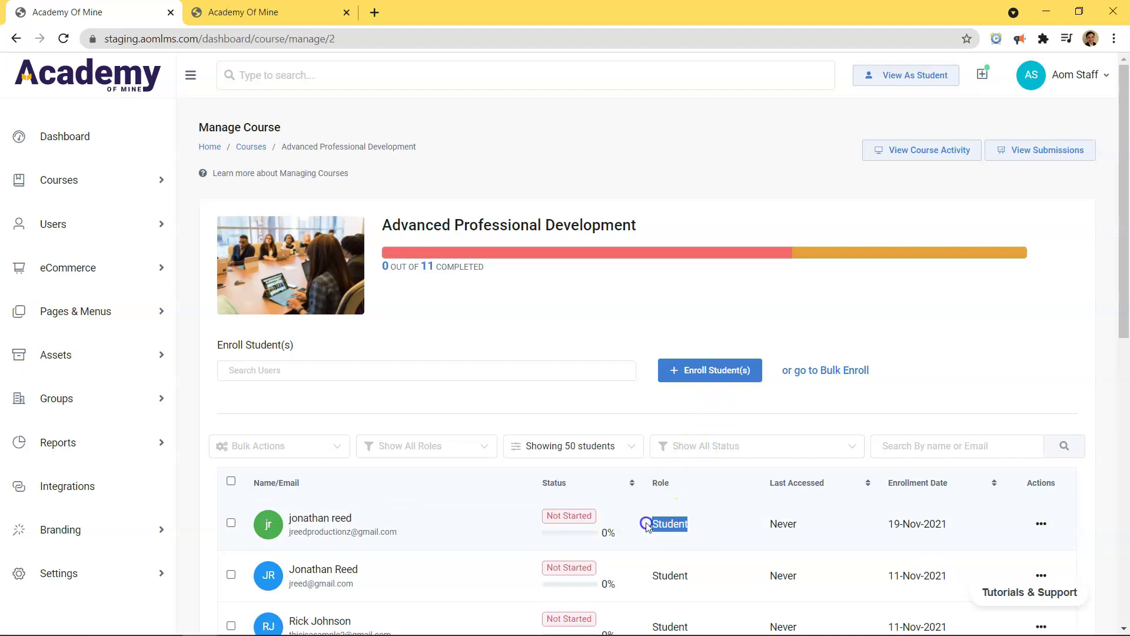
click(342, 625)
click(170, 13)
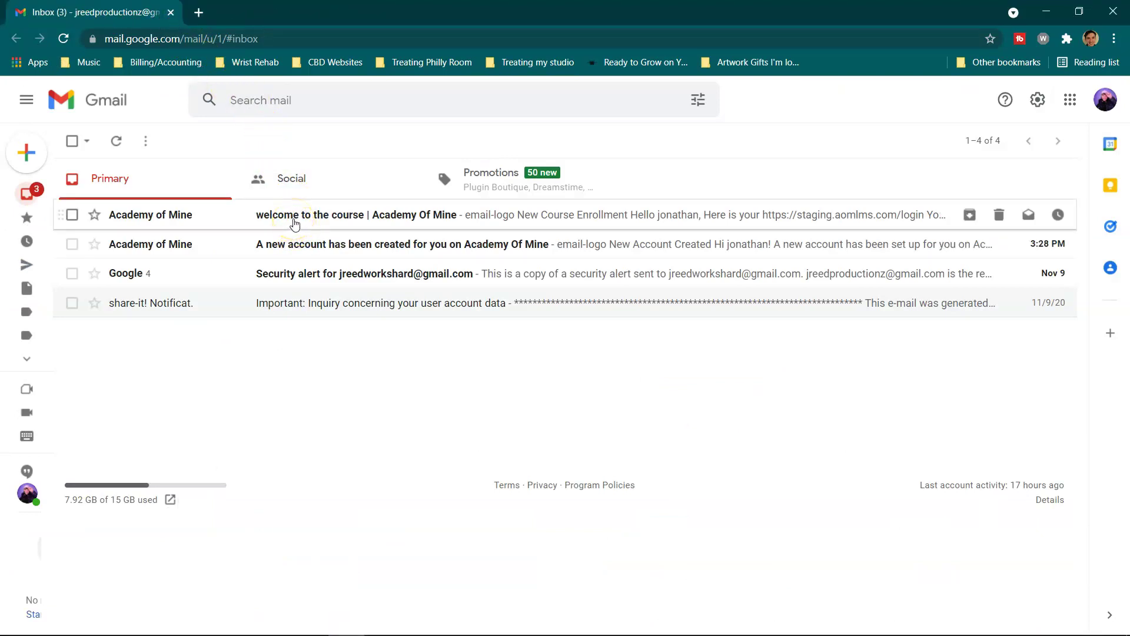
Step: Open 'welcome to the course | Academy Of Mine' and scroll through its Launch Course link and question
click(295, 221)
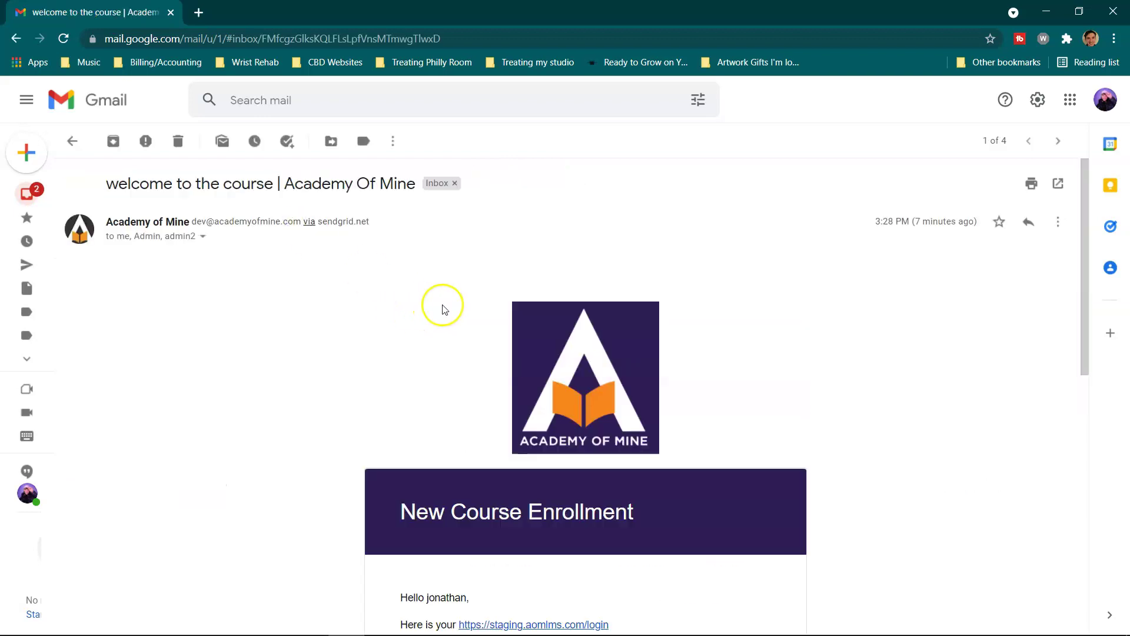
scroll(499, 298, down, 4)
scroll(502, 296, up, 1)
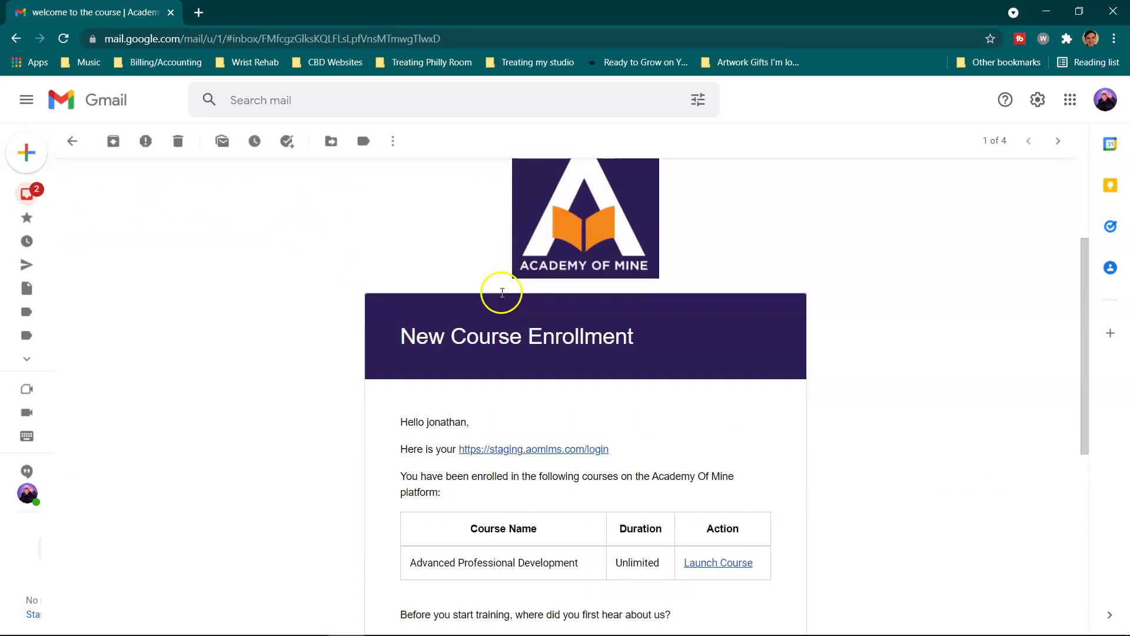
scroll(505, 290, down, 2)
scroll(505, 290, down, 5)
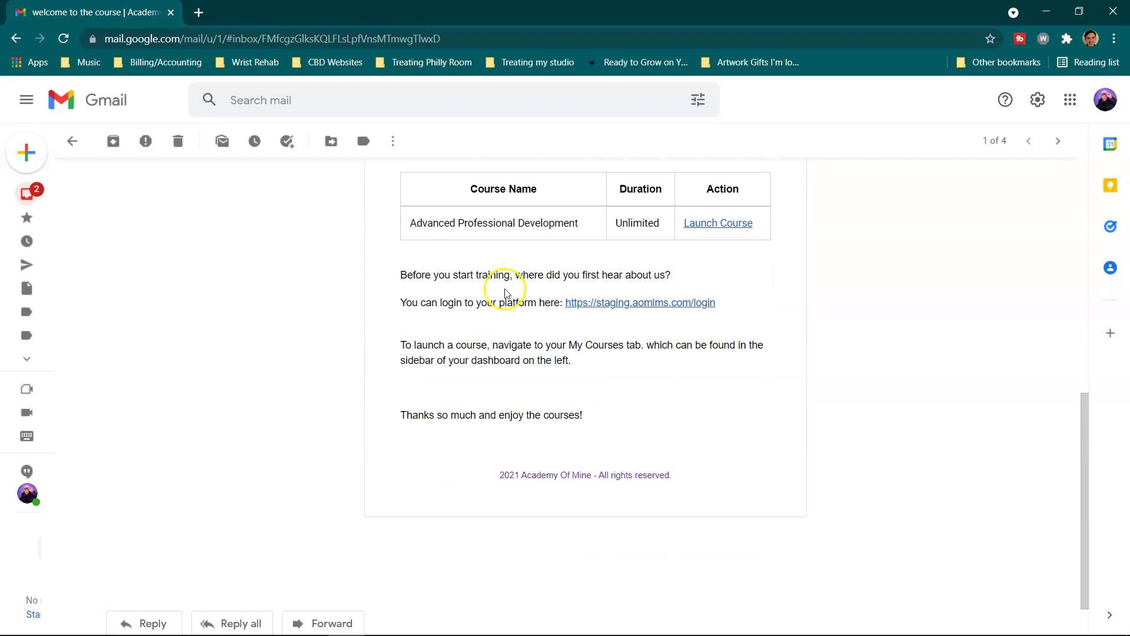
scroll(575, 323, up, 8)
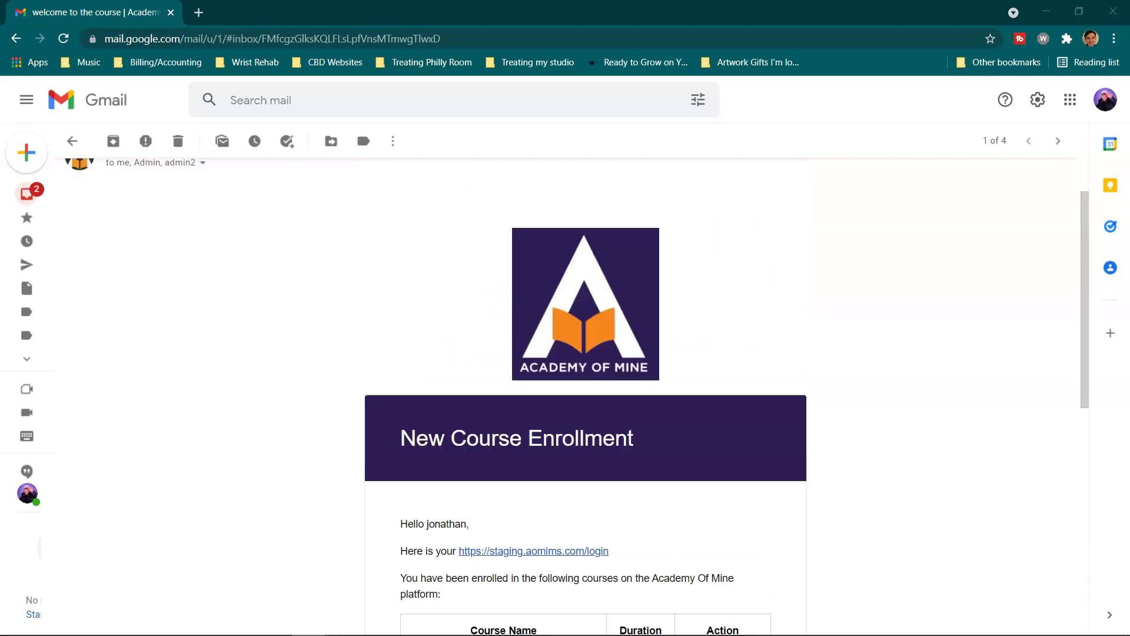